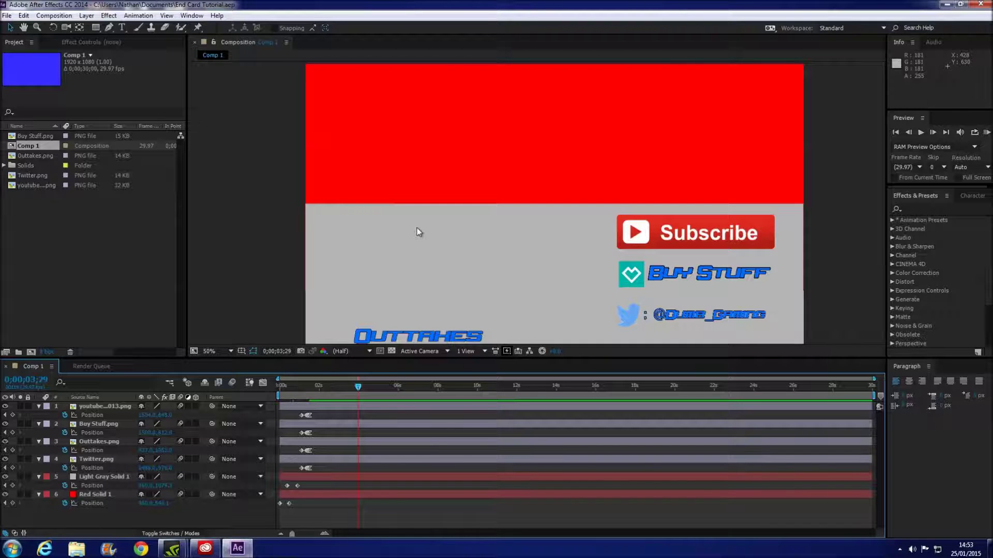
- Queue Comp 1 in Media Encoder, start encoding, then preview the end card from the start
click(66, 16)
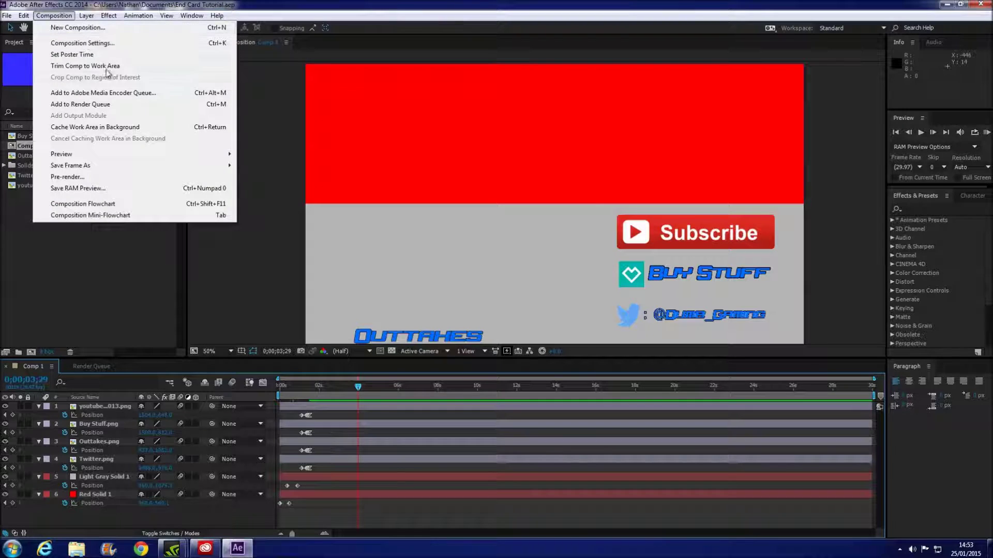
click(124, 93)
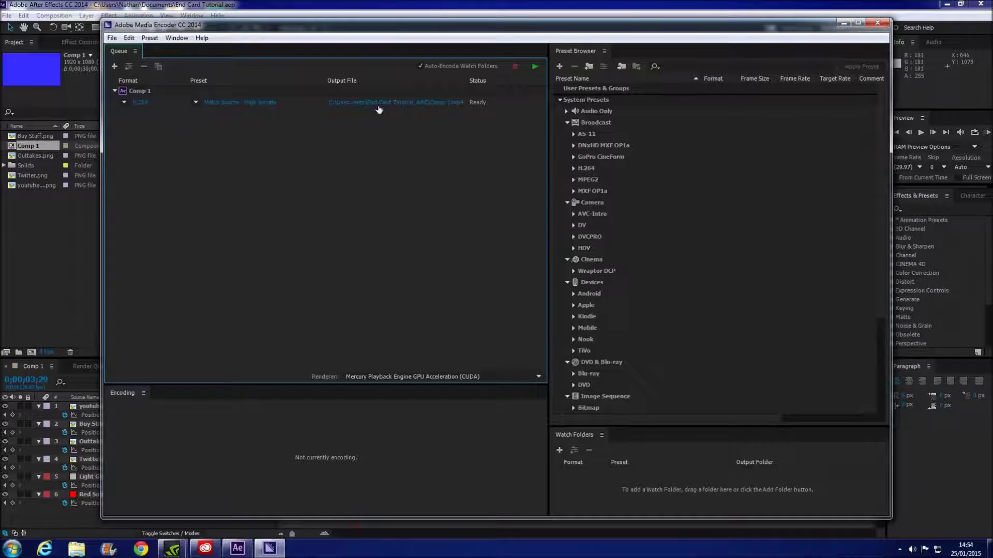
click(537, 66)
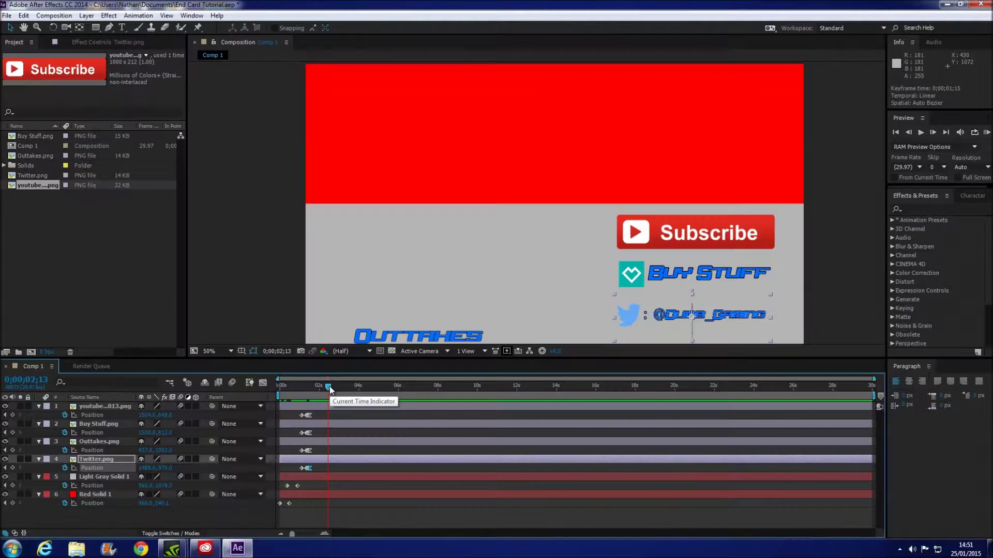
drag(329, 389, 279, 390)
click(920, 133)
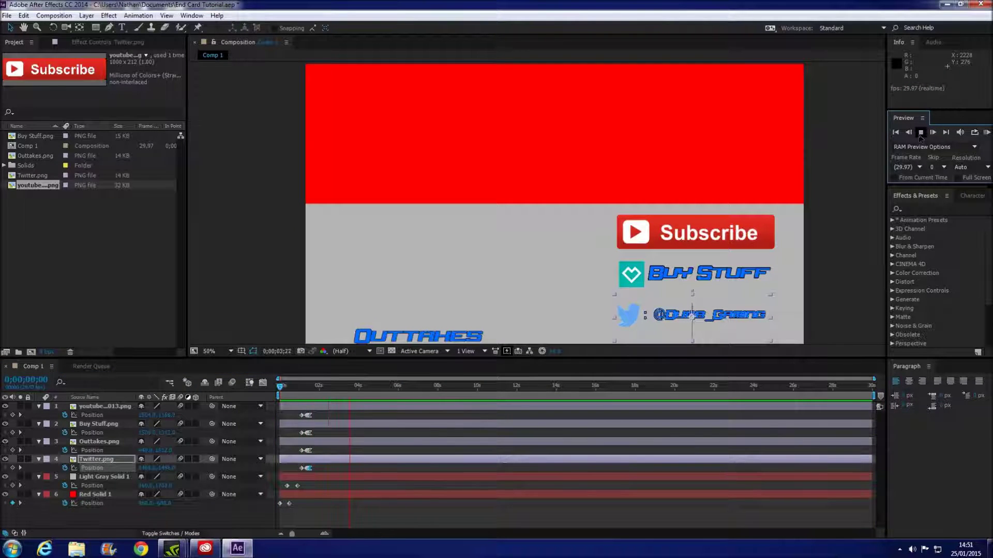
click(920, 133)
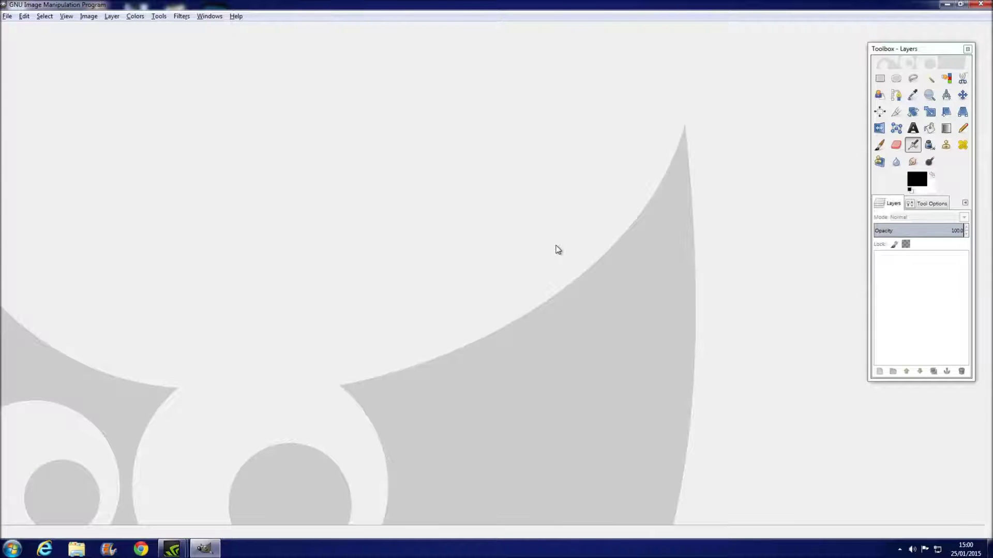
- Create a new 600×600 image in GIMP
click(10, 16)
click(20, 29)
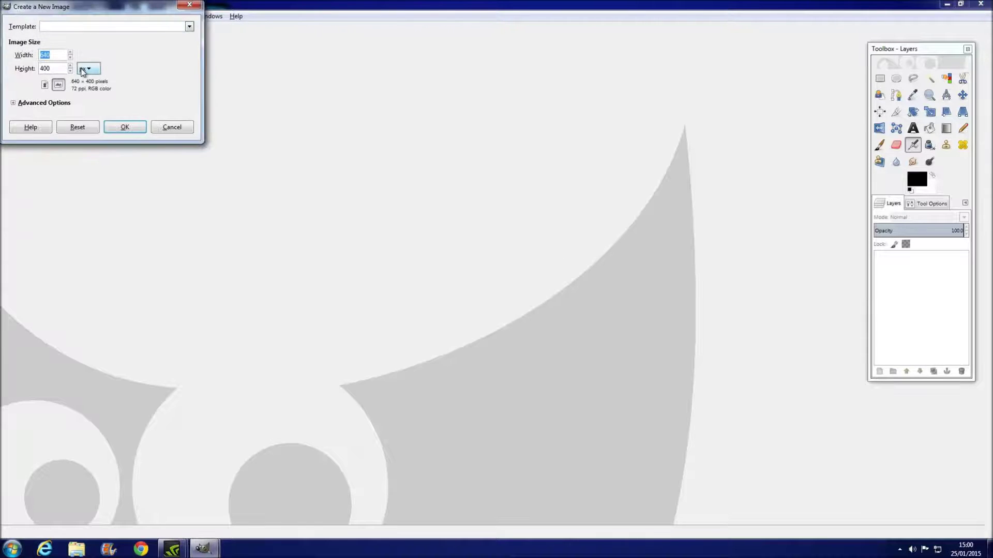
text(600)
key(Tab)
text(600)
key(Return)
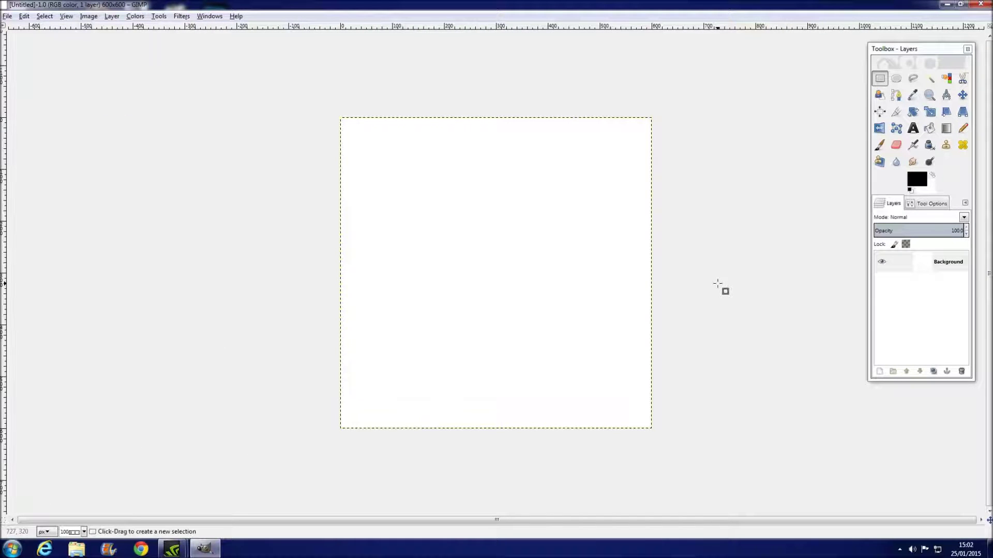
- Add an alpha channel to the Background layer, clear it to transparency, and switch to Chrome
right_click(615, 236)
mouse_move(664, 298)
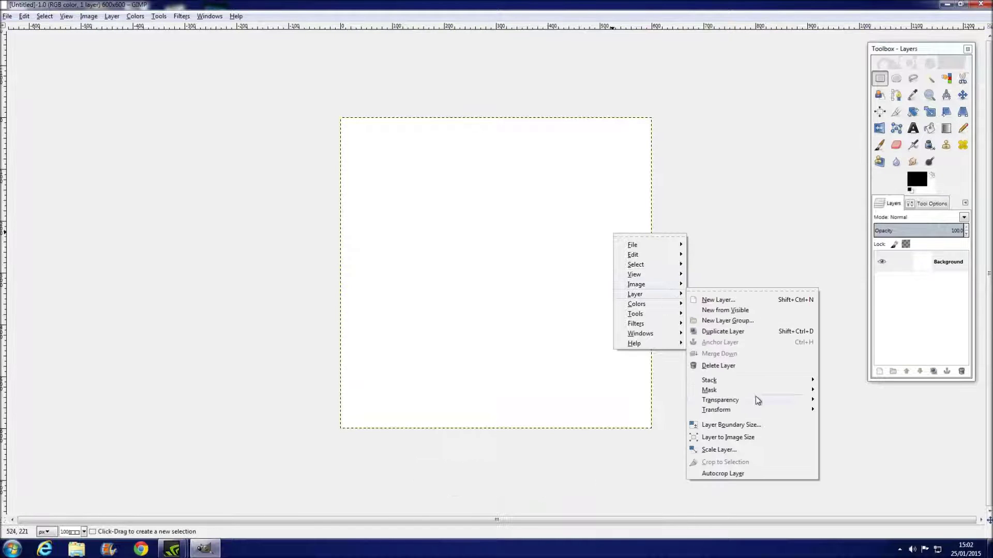
mouse_move(755, 401)
click(834, 407)
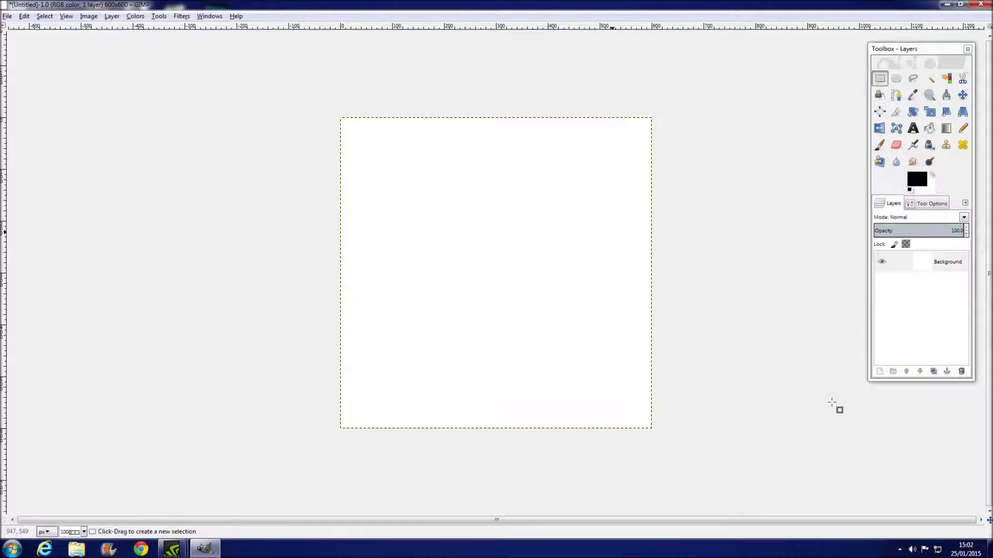
key(Delete)
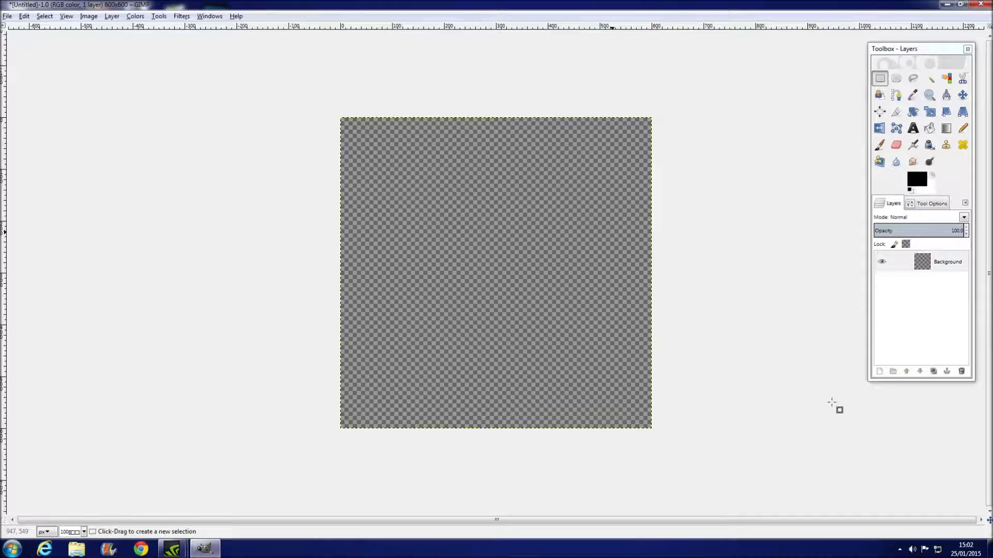
click(132, 552)
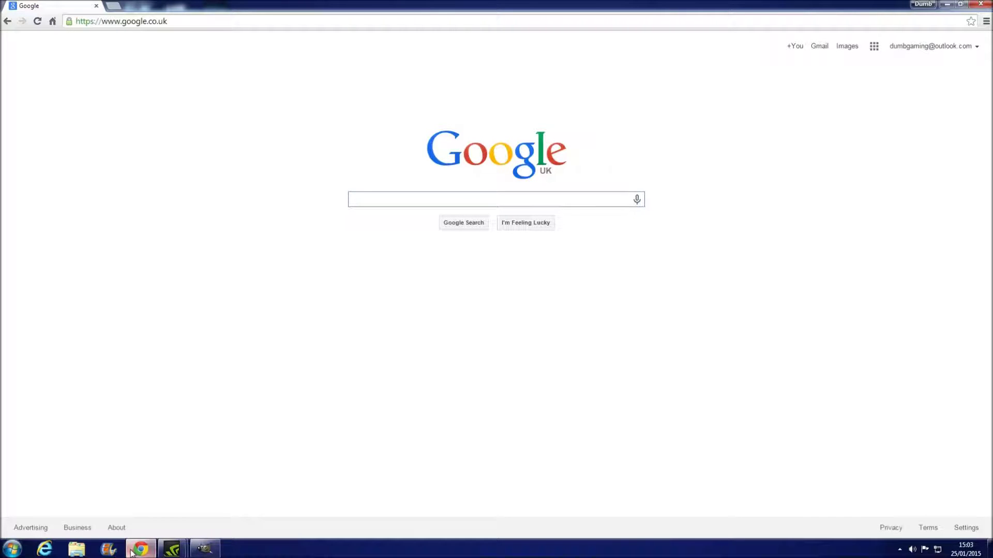
- Search Google Images for spreadshirt
text(s)
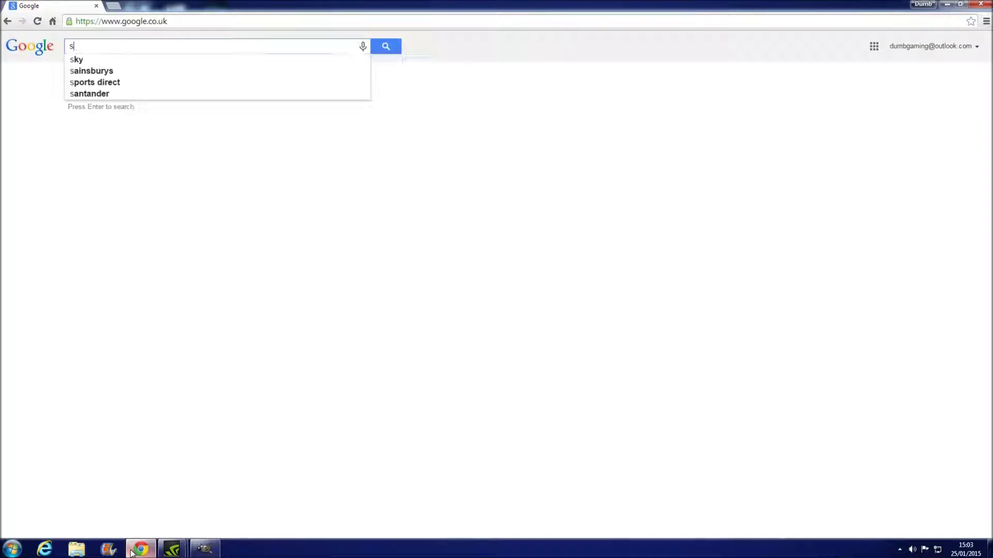
text(preadshirt)
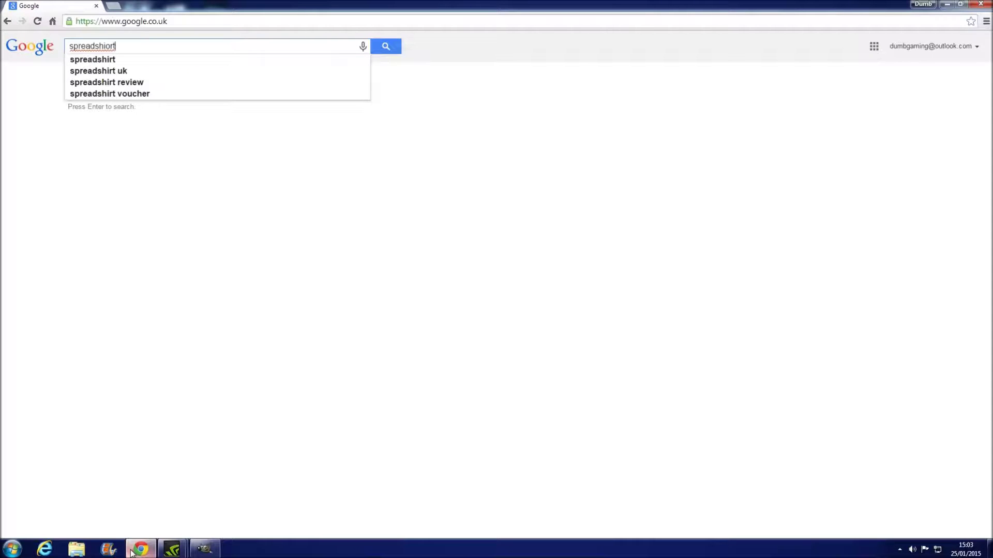
key(Return)
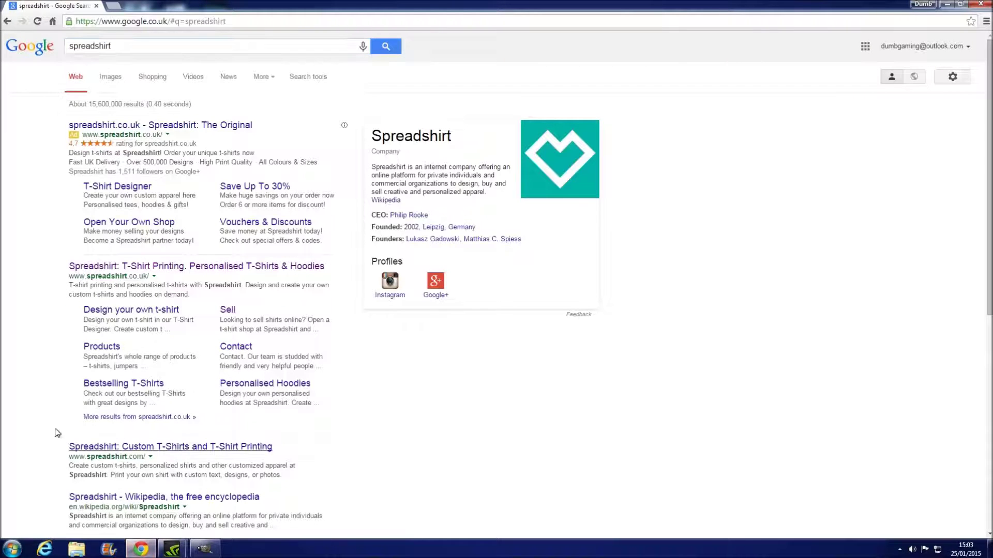
click(109, 76)
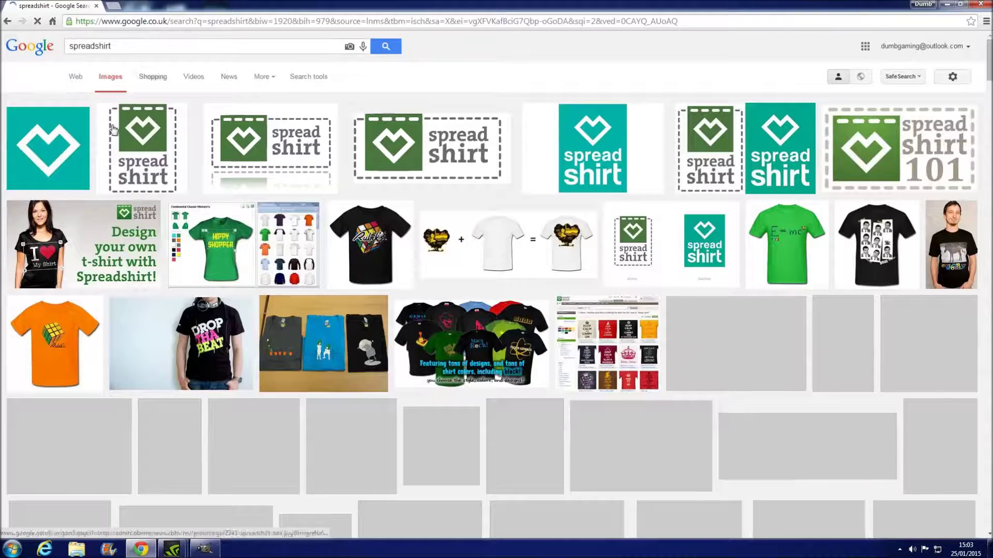
- Open the first Spreadshirt logo full size and save it as spreadshirt_logo (1).jpg
right_click(83, 120)
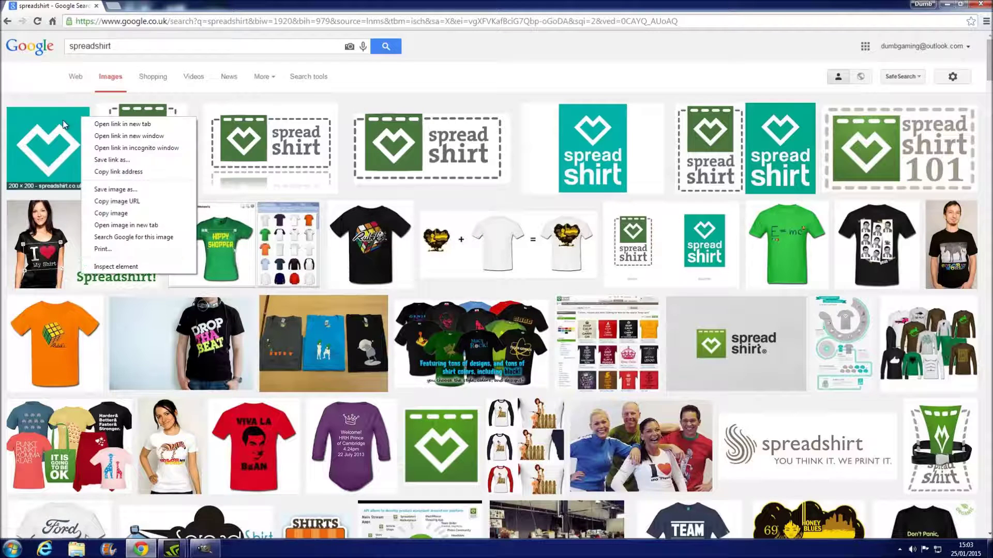
click(81, 124)
click(737, 272)
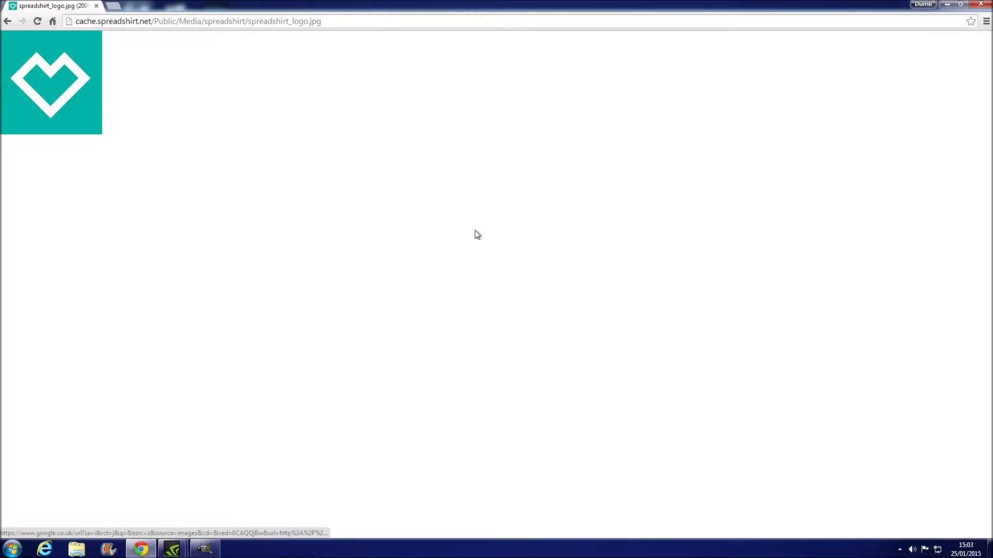
right_click(71, 97)
click(89, 103)
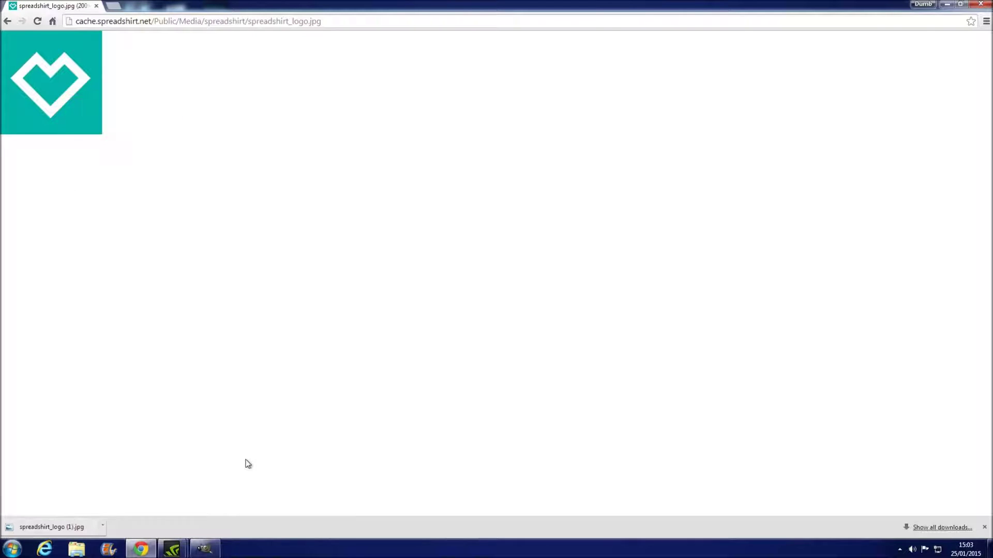
key(alt+Tab)
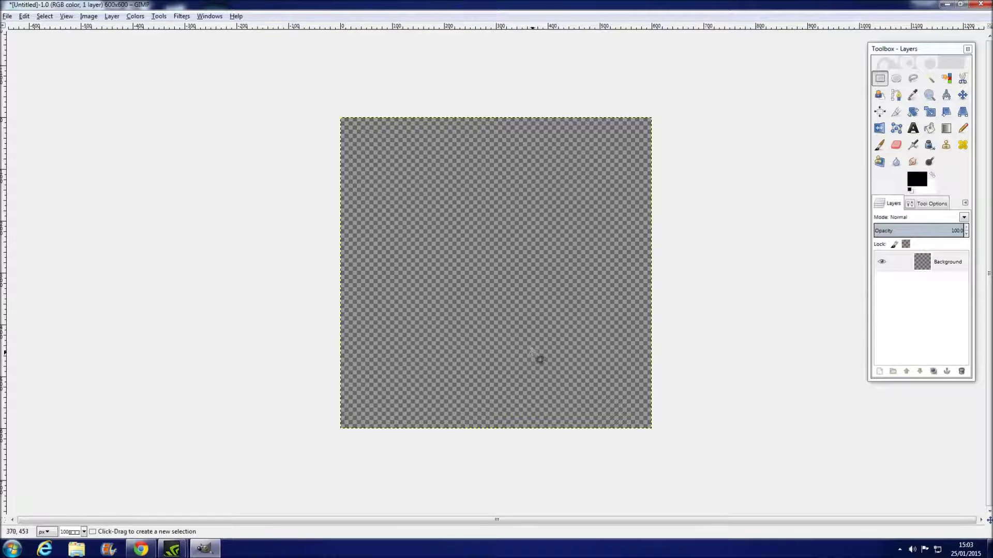
- Open the saved logo as a layer and scale it to about 100×100 pixels
click(8, 16)
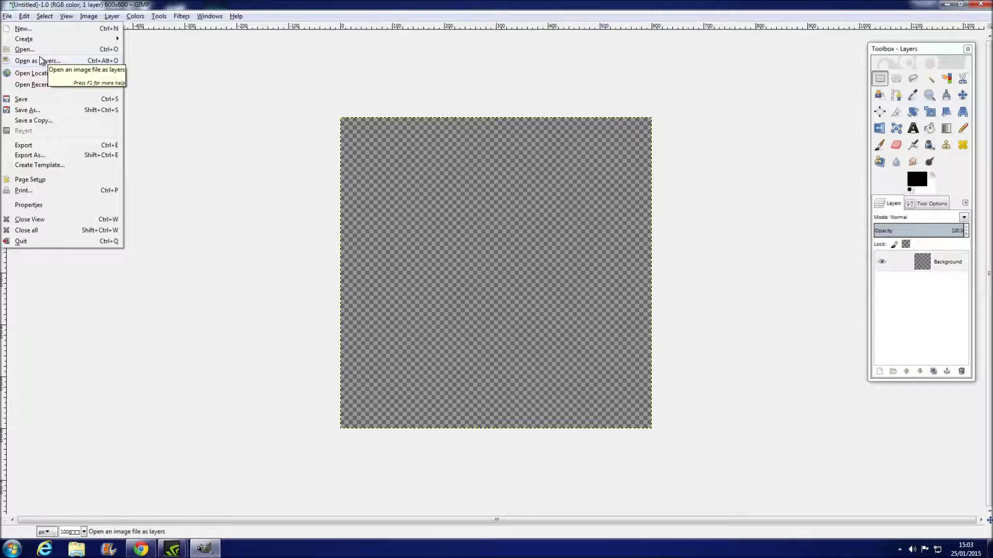
click(40, 61)
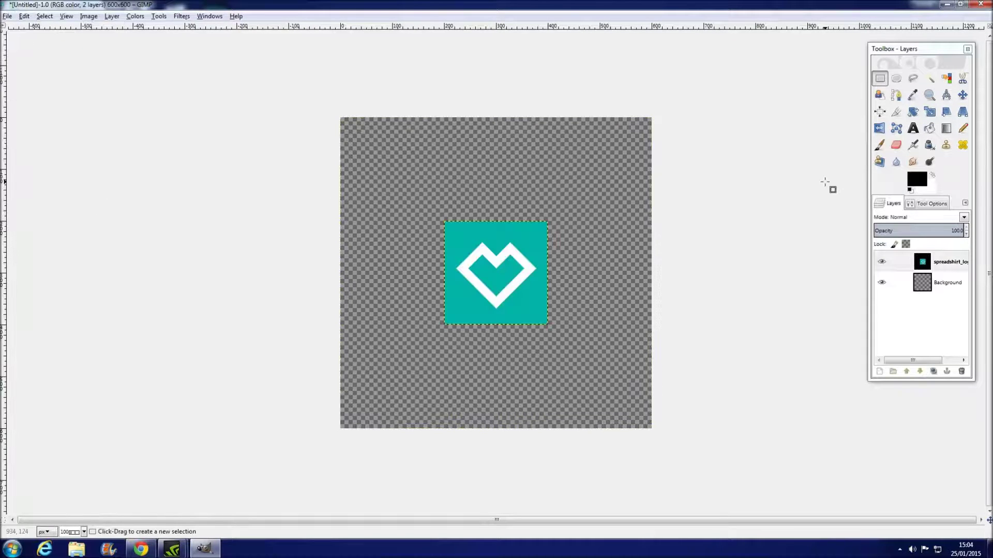
click(933, 119)
click(540, 243)
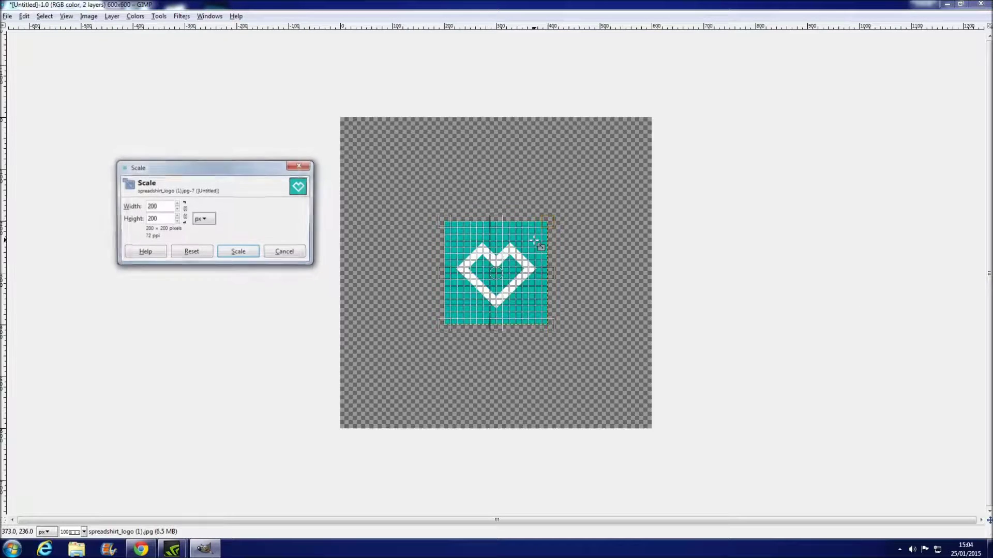
click(177, 222)
click(176, 221)
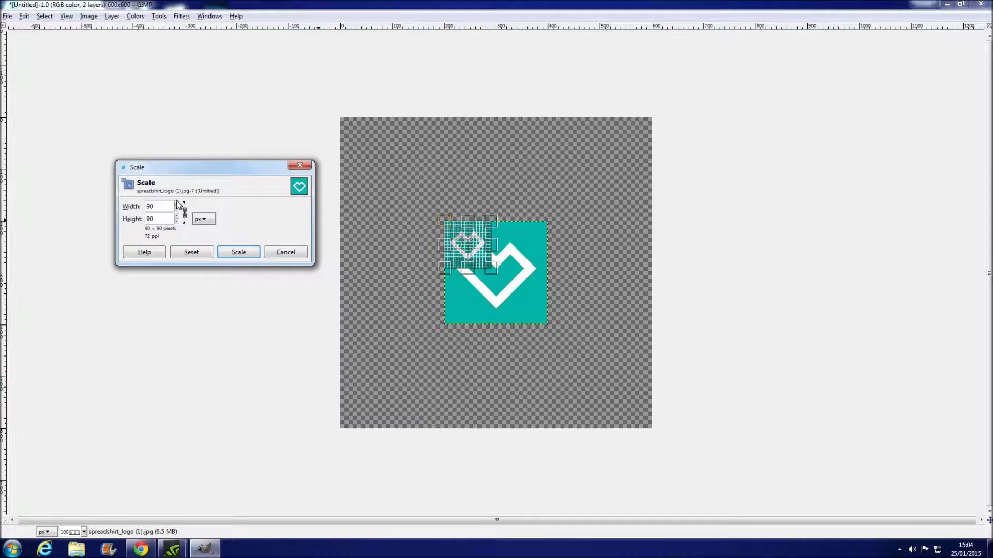
click(176, 204)
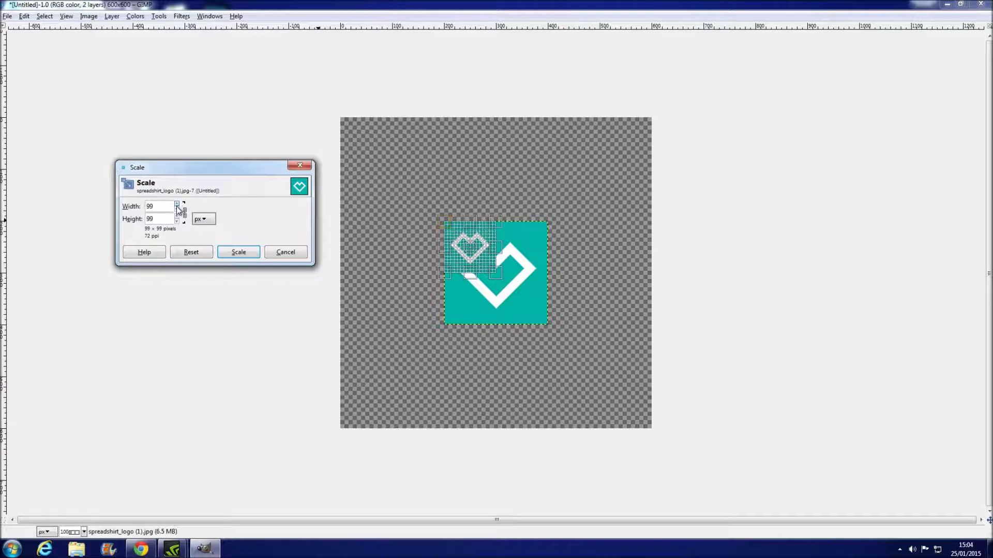
click(239, 252)
- Move the logo layer to the left edge of the canvas
click(963, 94)
drag(465, 242, 365, 261)
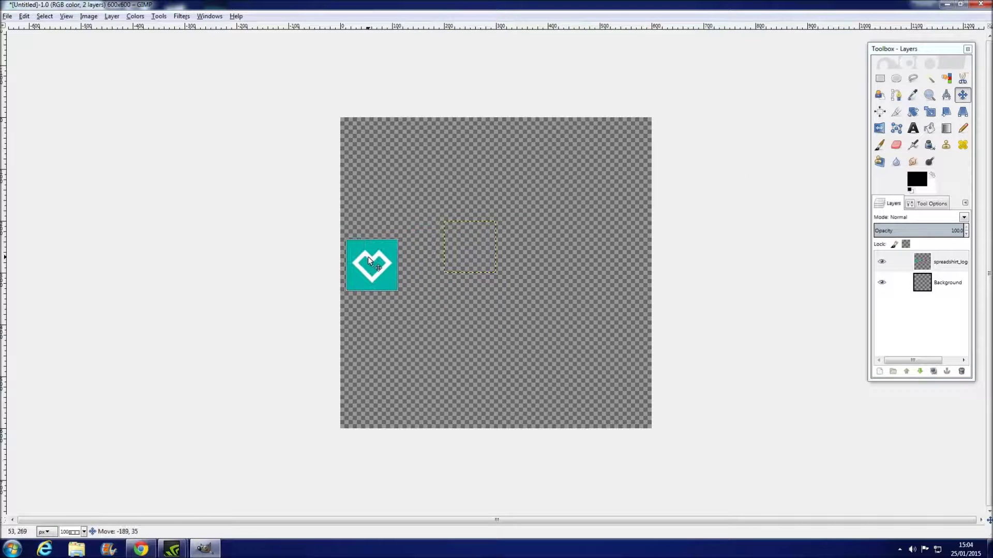
click(881, 79)
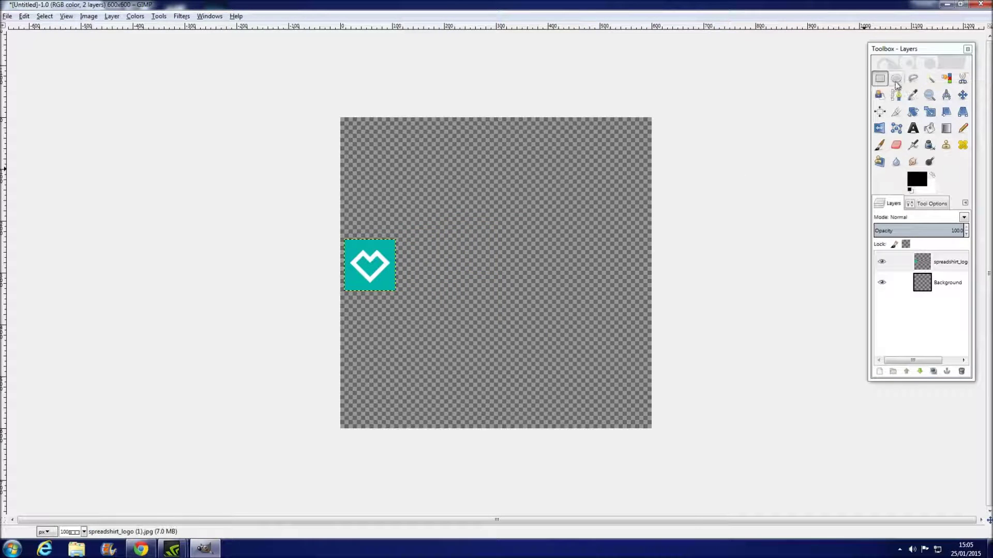
- Type 'Buy Stuff' in a new wide text box on the canvas
click(913, 129)
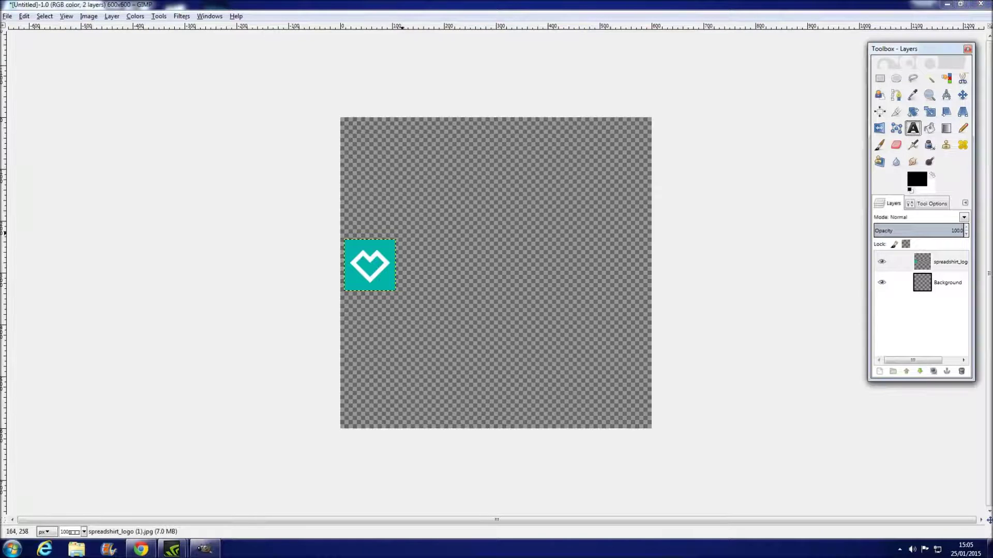
click(393, 224)
drag(392, 224, 643, 317)
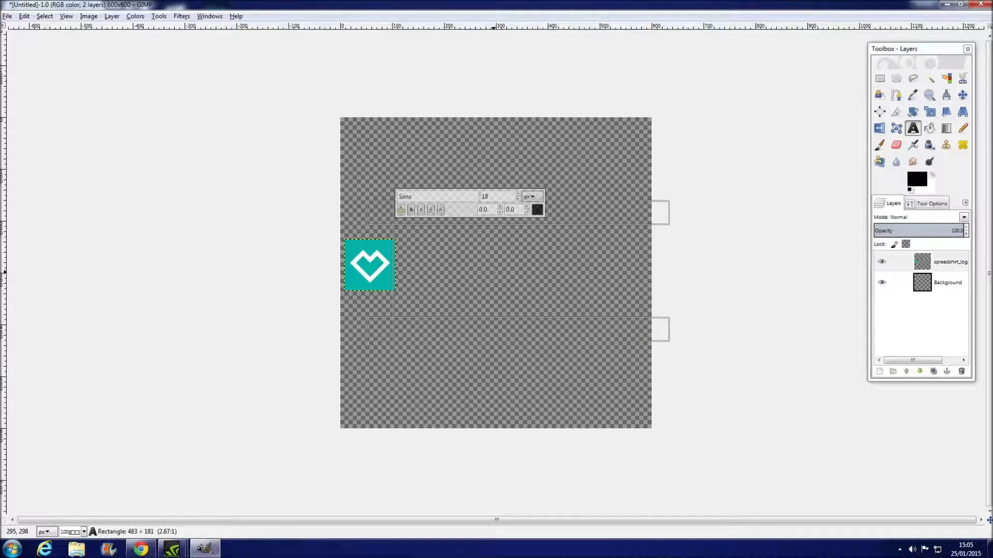
text(Bu)
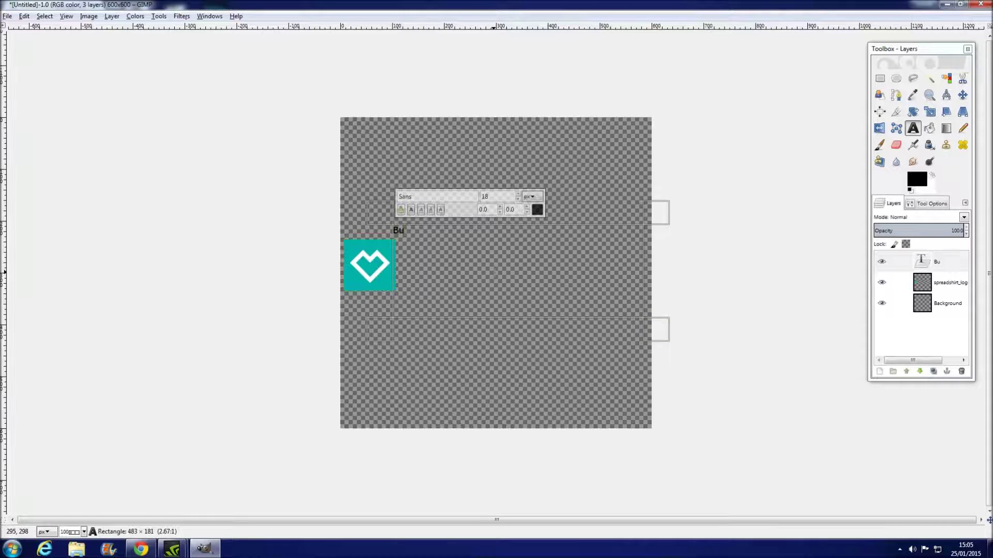
text(y Stuff)
- Set the text to the NeverSayDie font at size 76 and shrink the box to one line
key(ctrl+a)
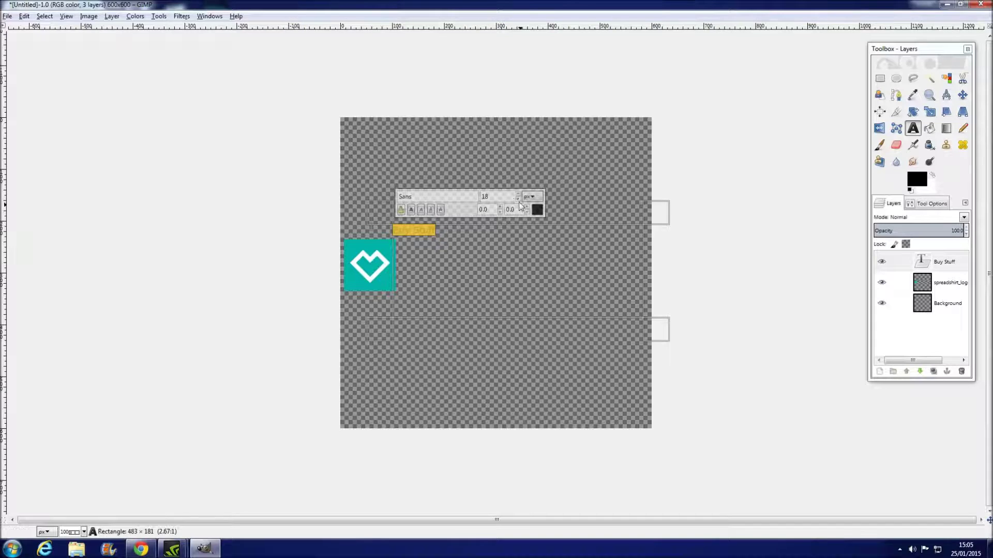
drag(518, 193, 518, 193)
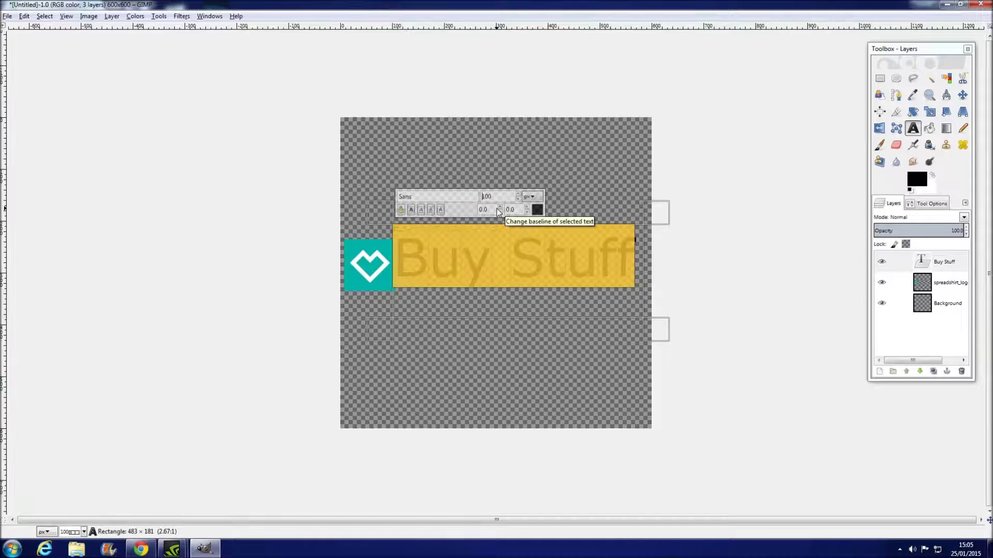
click(397, 196)
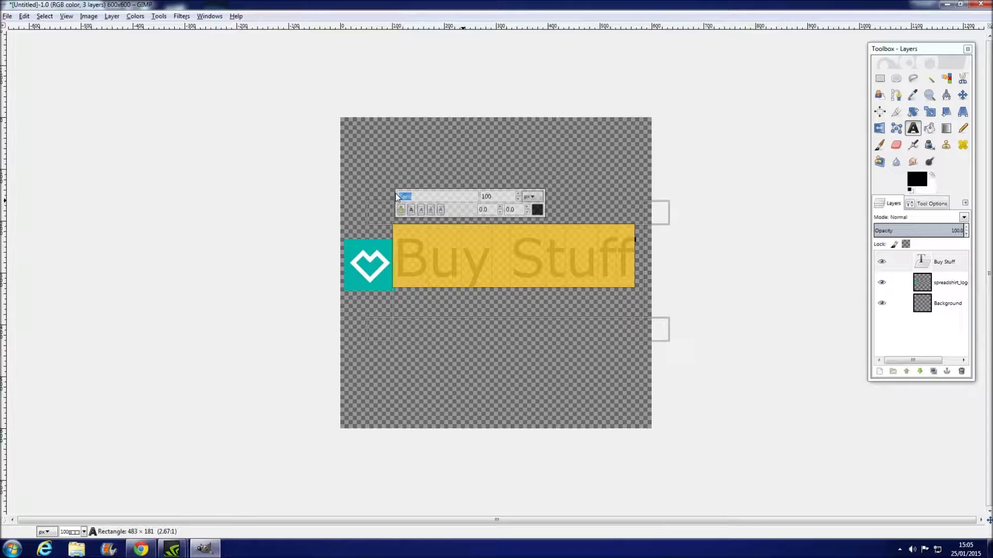
text(NeverSayDie)
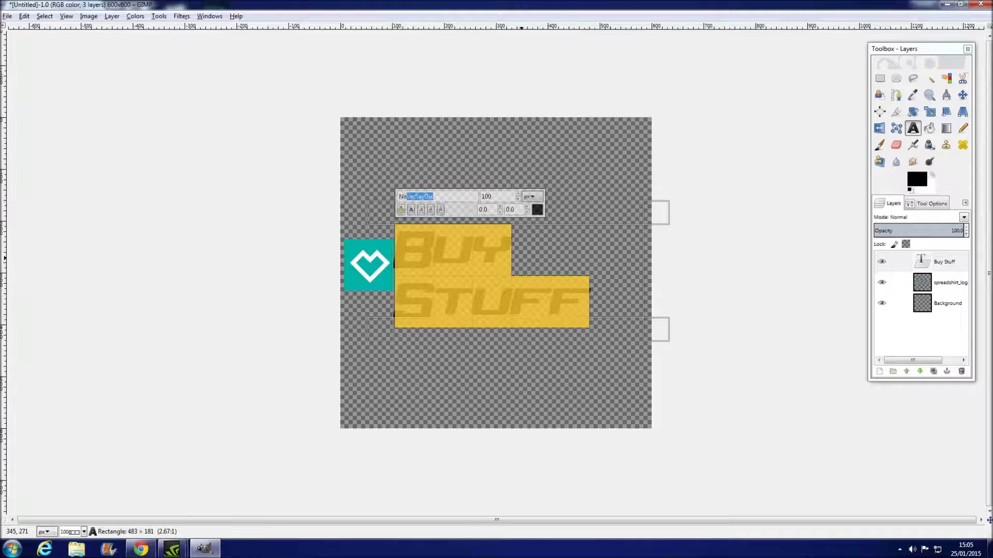
key(Return)
key(ctrl+a)
scroll(516, 202, down, 7)
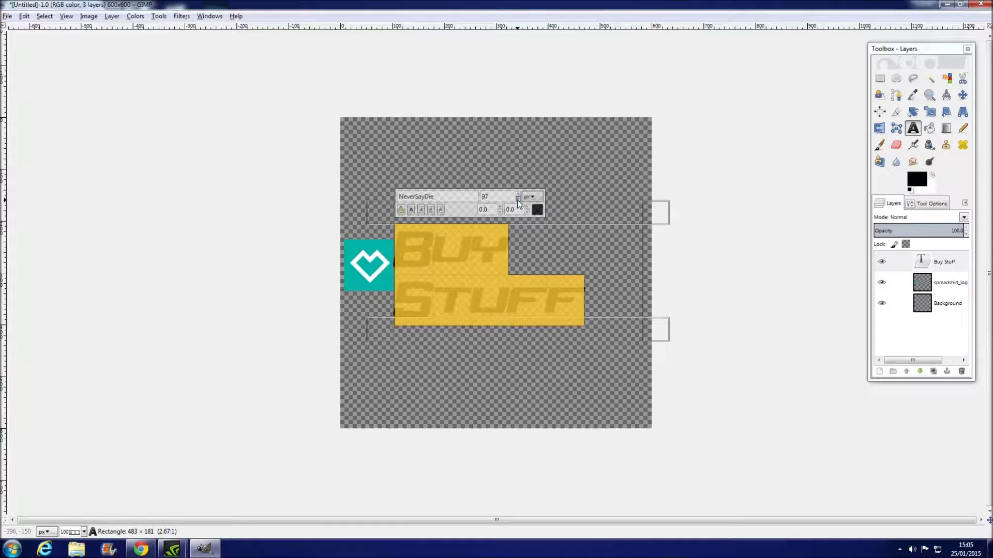
scroll(517, 201, down, 17)
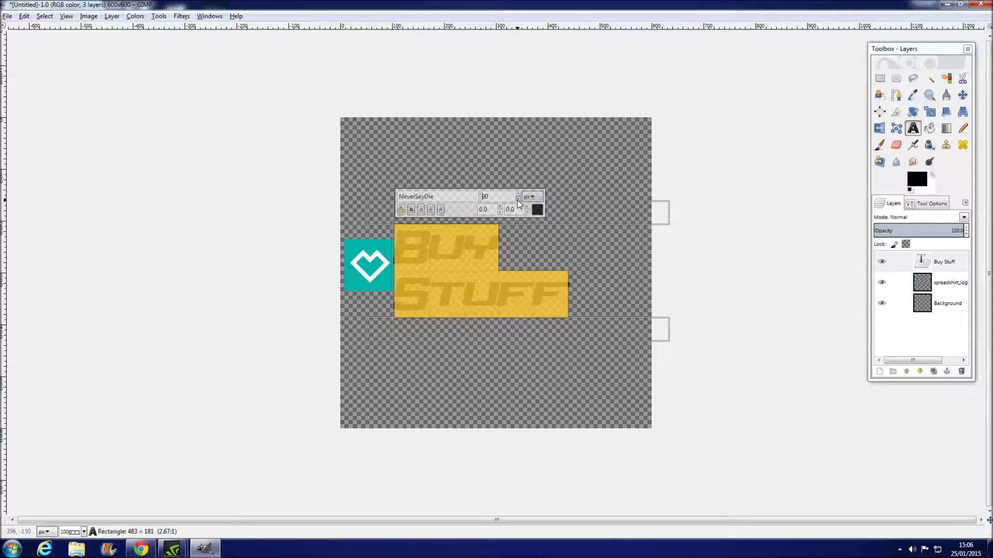
drag(665, 337, 665, 285)
- Move the Buy Stuff text beside the logo and colour it blue (001eff)
click(962, 95)
drag(589, 245, 596, 262)
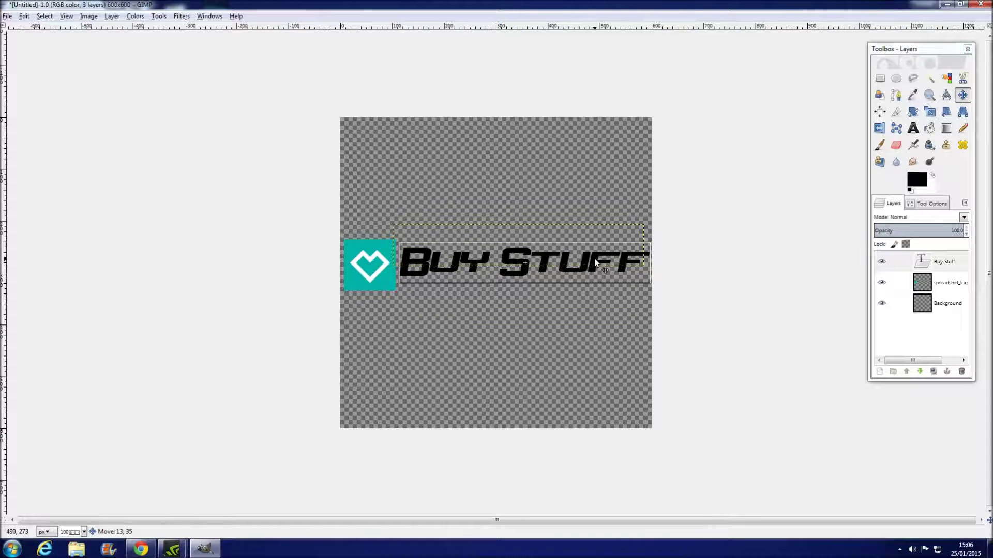
key(t)
triple_click(605, 273)
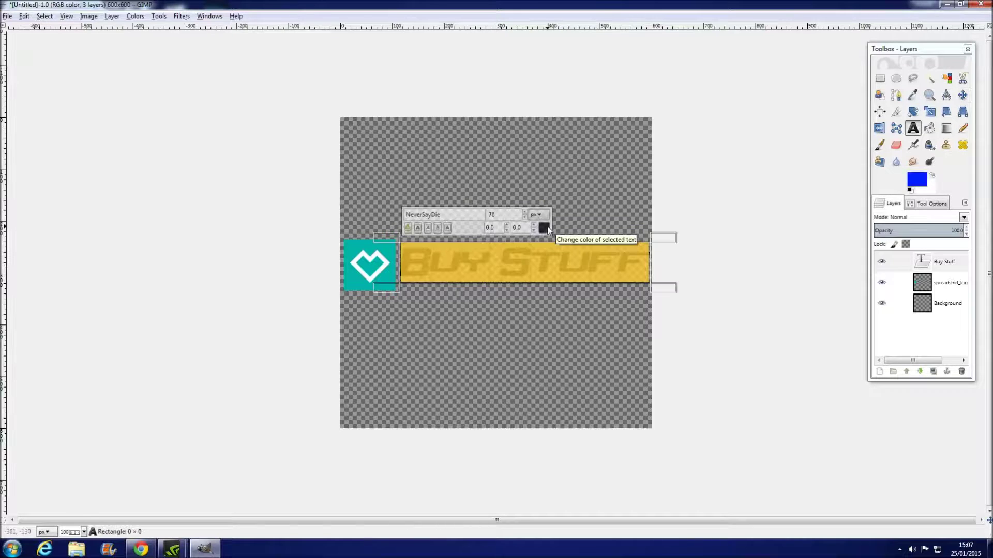
click(545, 229)
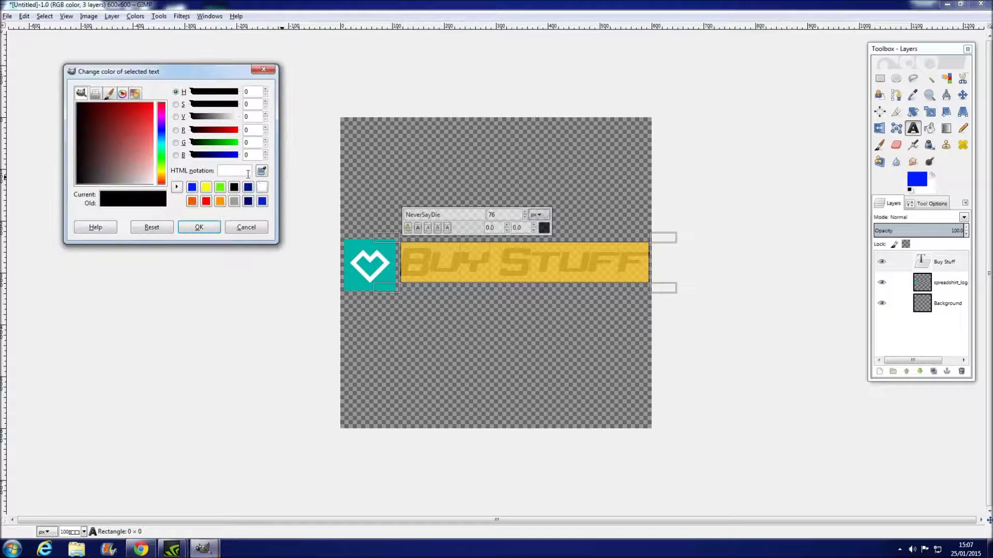
click(196, 189)
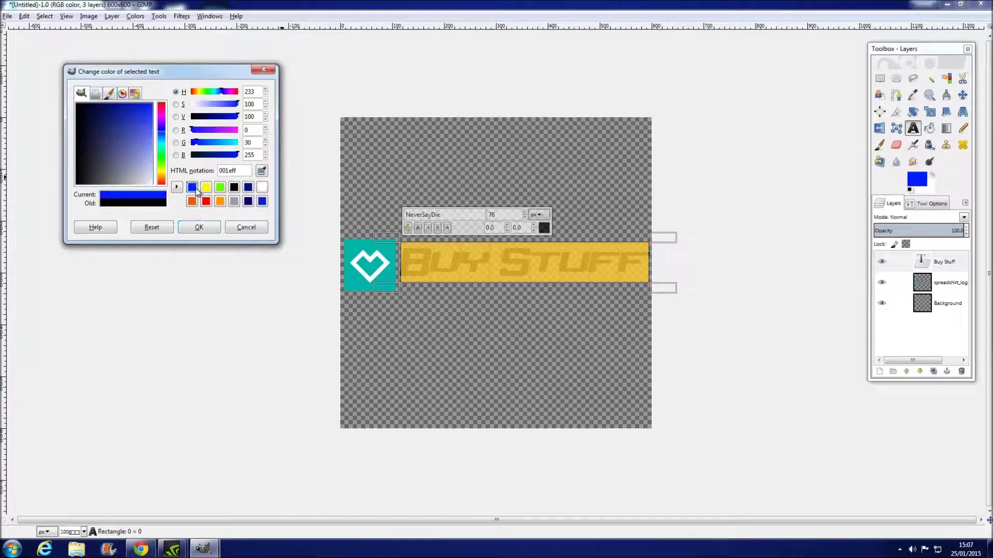
click(199, 227)
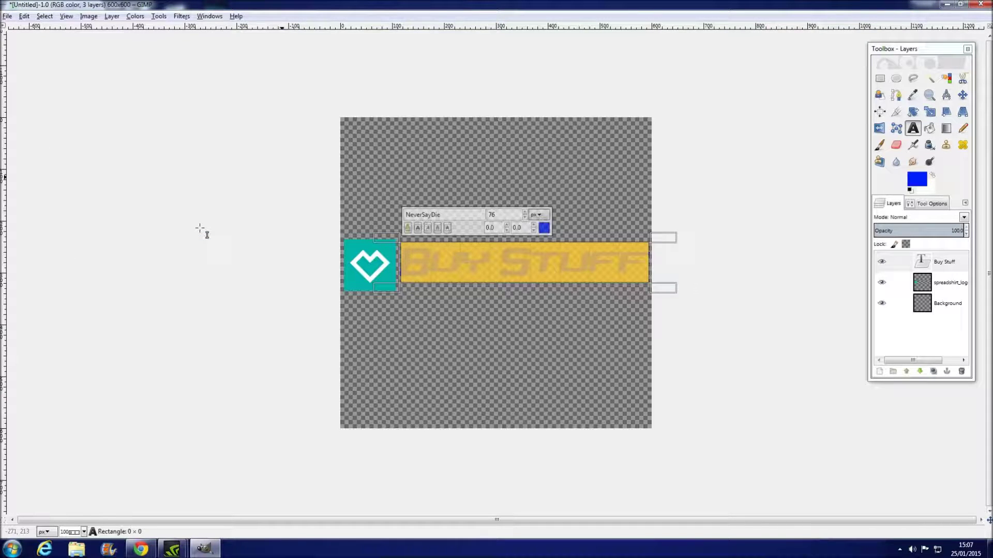
click(460, 276)
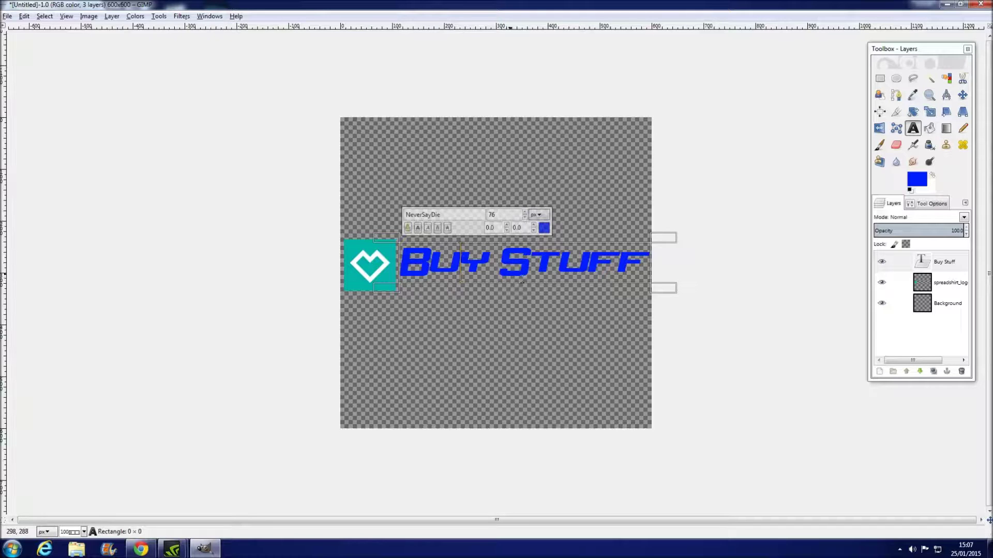
- Resize the Buy Stuff layer to image size and select its lettering via Alpha to Selection
right_click(938, 265)
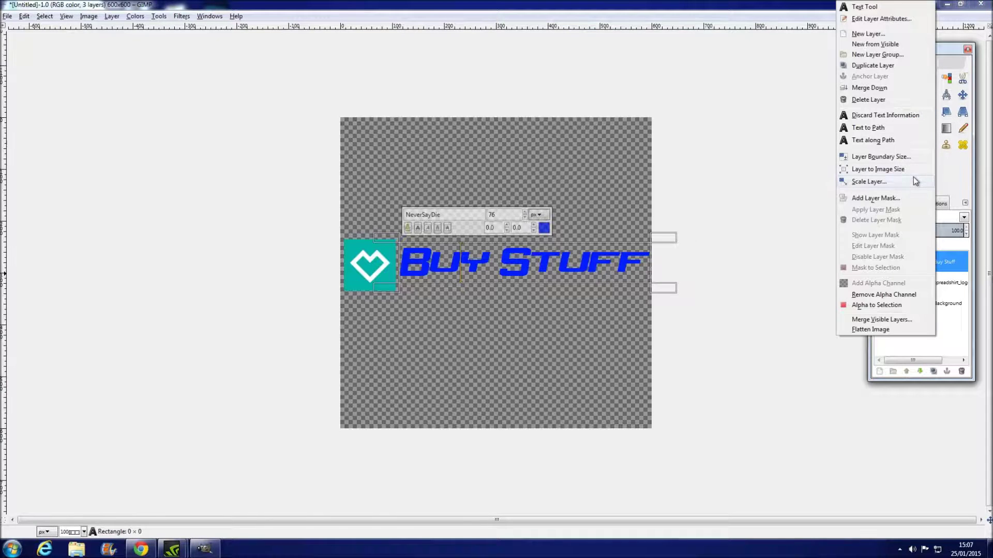
click(913, 173)
right_click(935, 265)
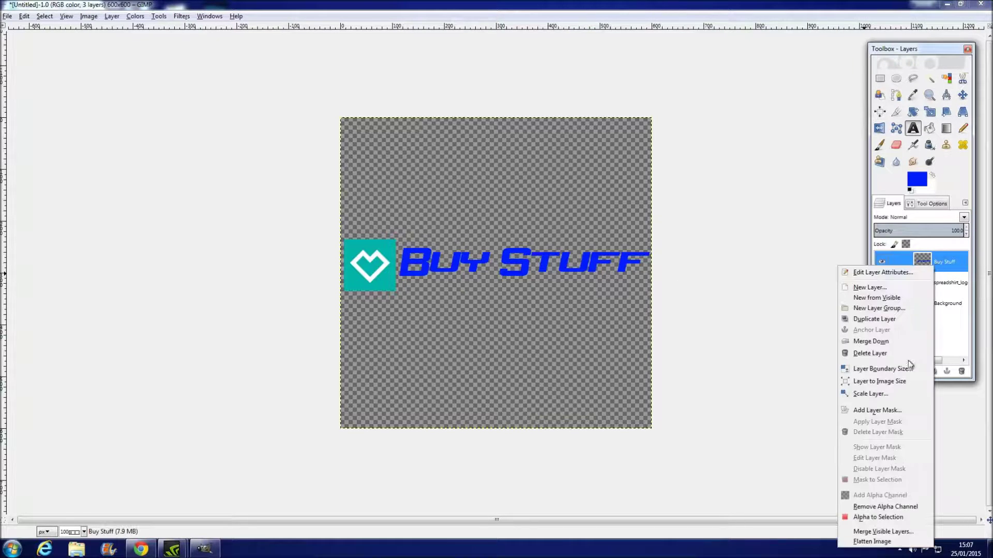
click(875, 517)
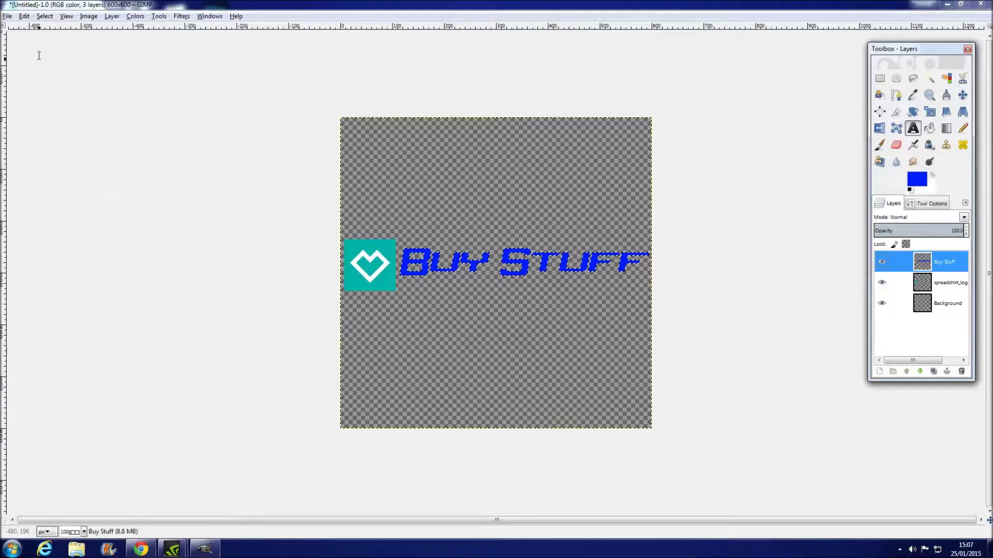
- Grow the lettering selection by 6 px, then shrink it by 3 px
click(44, 16)
click(77, 148)
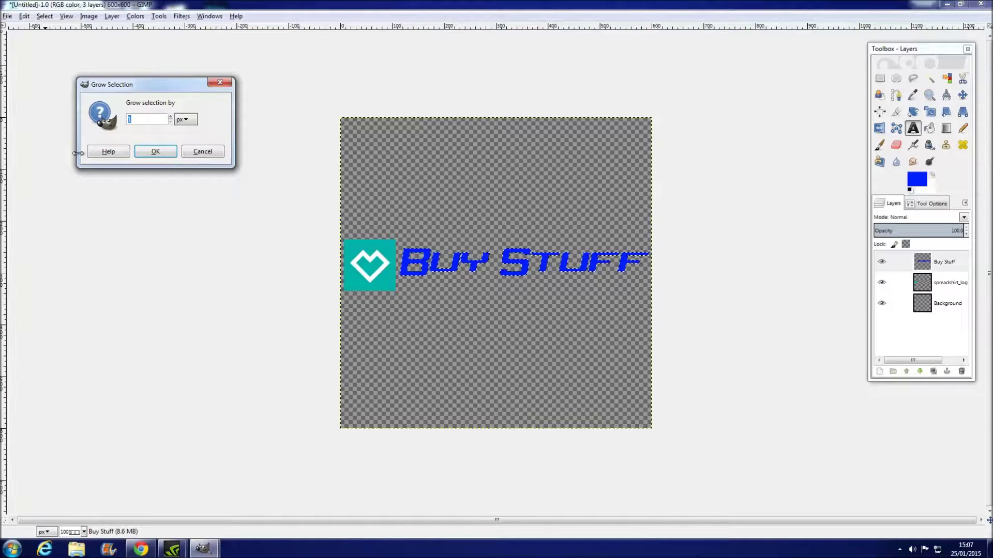
text(6)
key(Return)
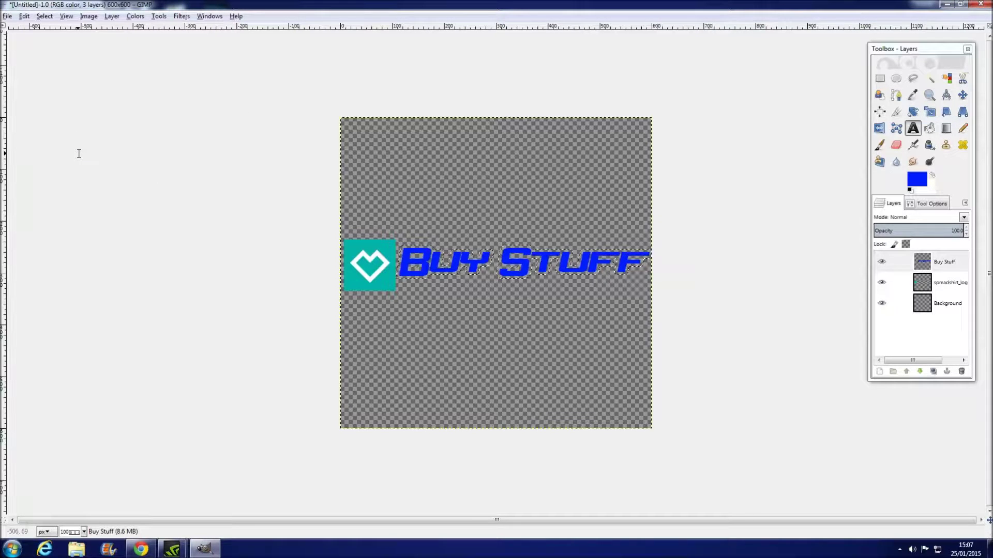
click(44, 16)
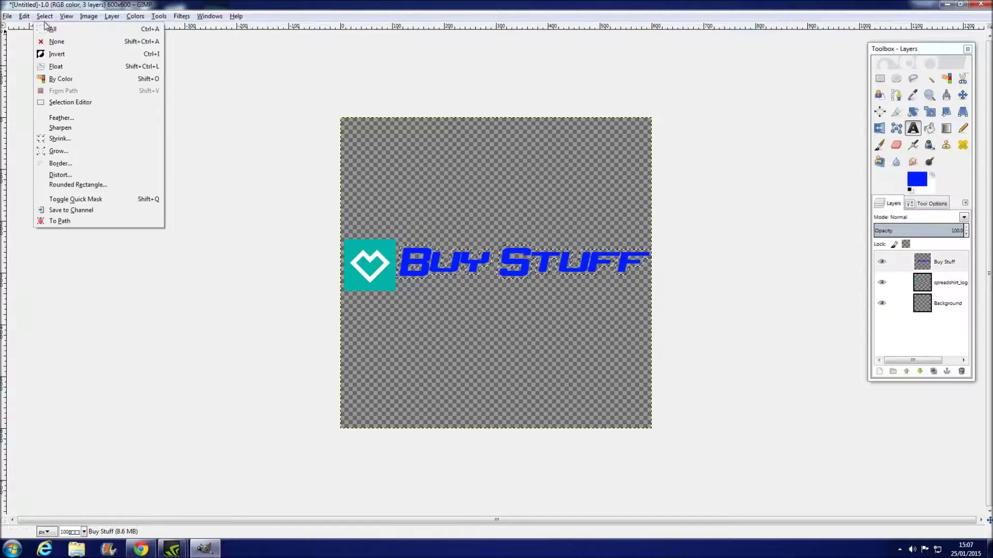
click(82, 137)
text(3)
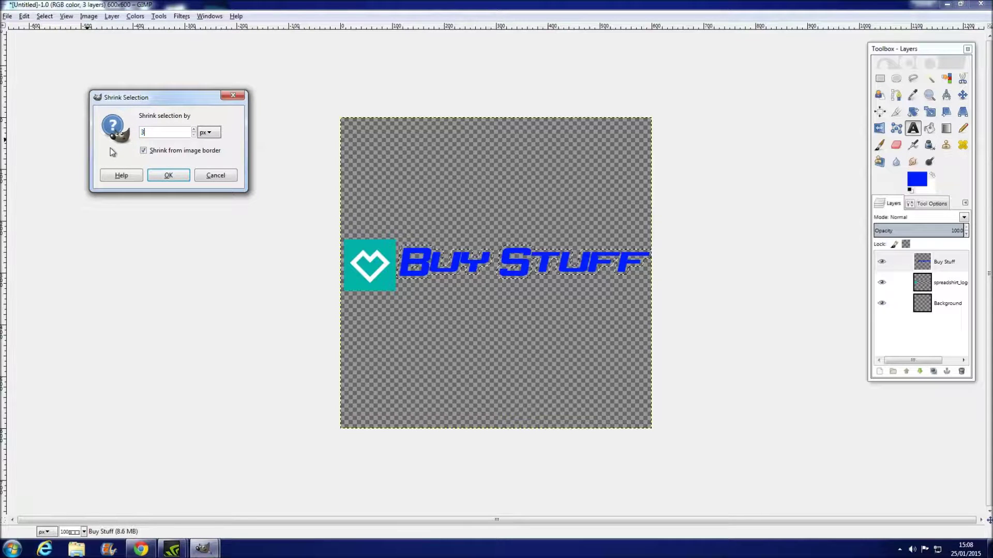
key(Return)
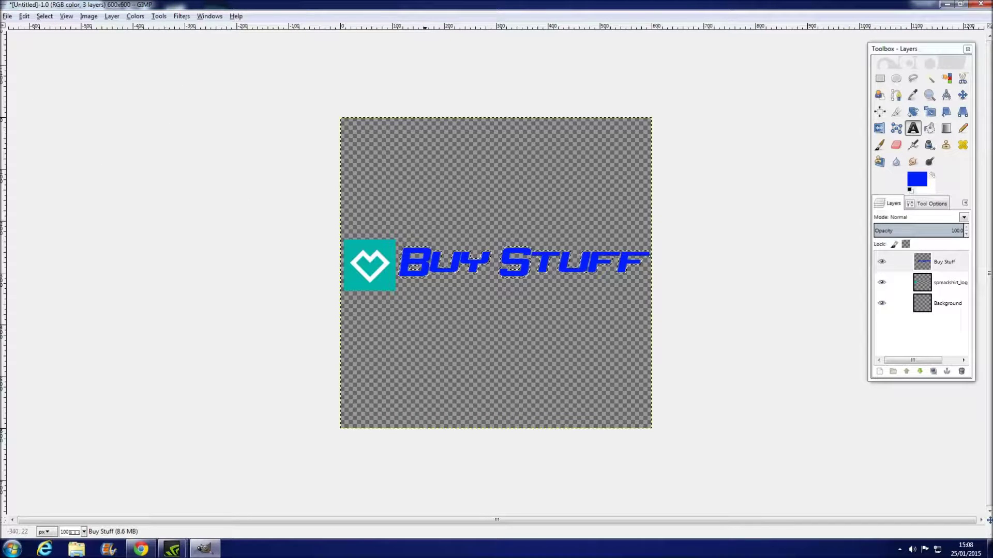
click(910, 129)
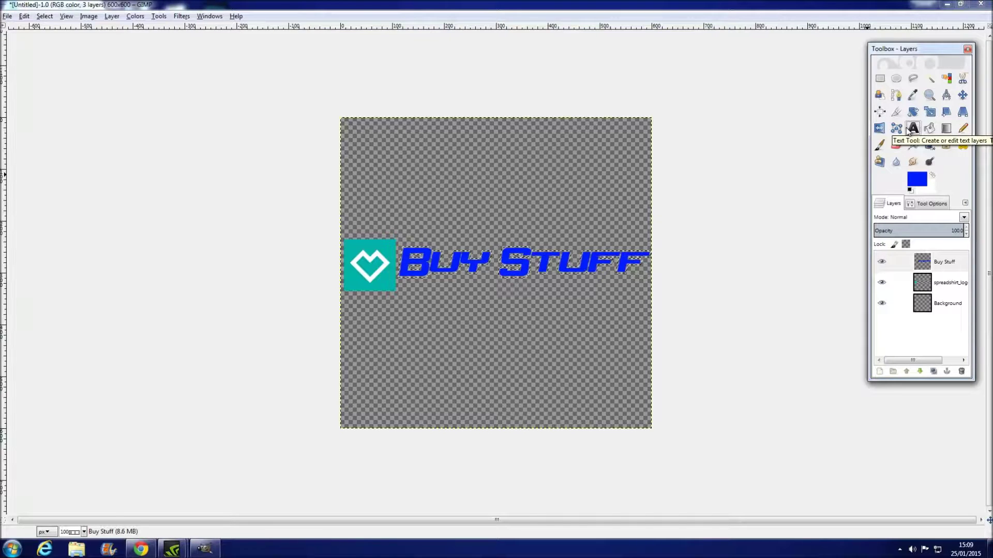
- Choose the Bucket Fill tool with black as the foreground colour
click(929, 128)
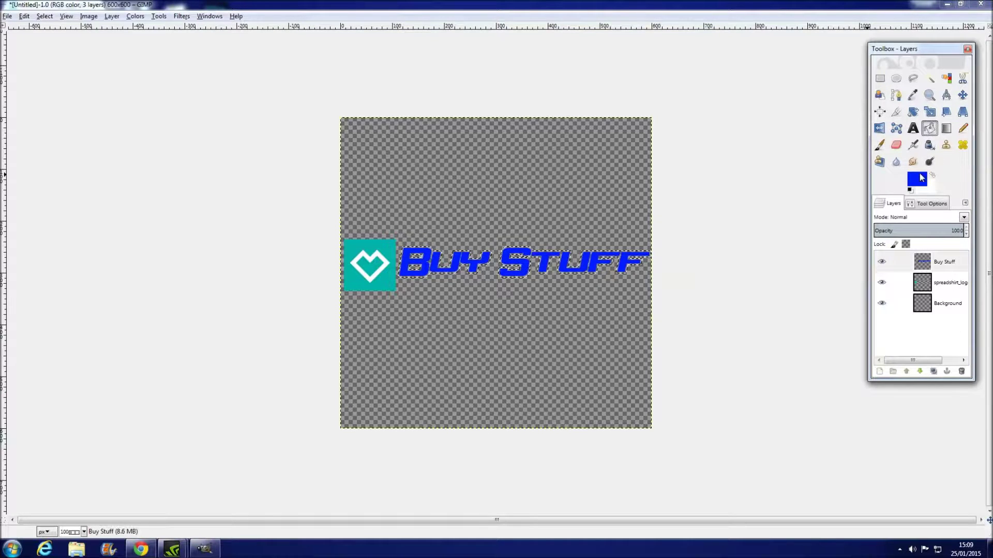
click(920, 177)
click(921, 222)
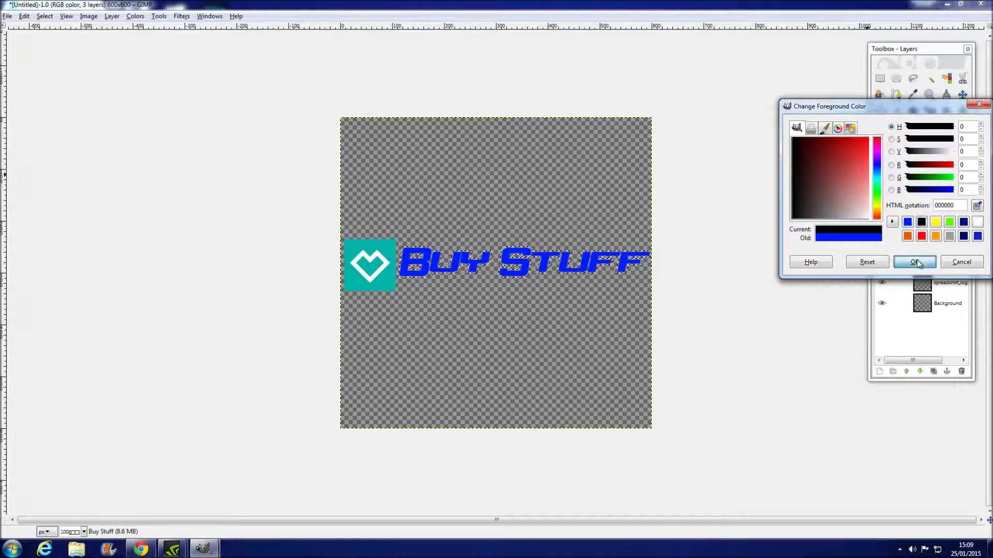
click(915, 263)
- Fill the band around the letters and the hole in the B with black
scroll(494, 317, up, 1)
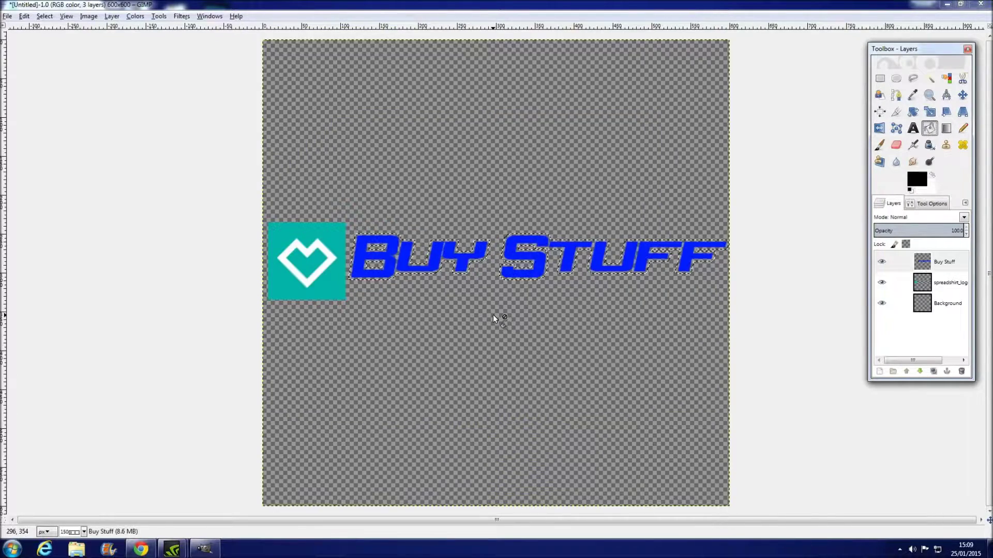
scroll(494, 317, up, 2)
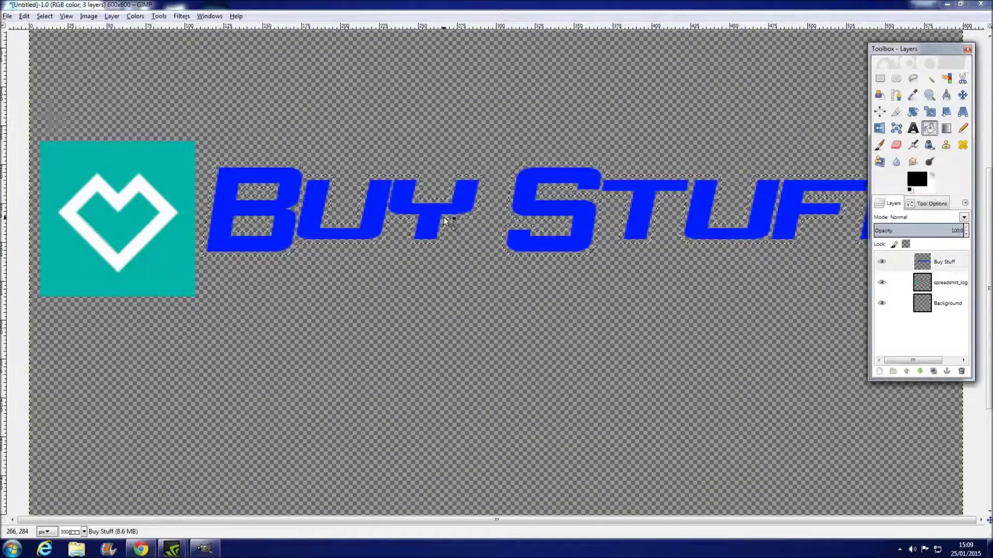
click(445, 221)
click(273, 200)
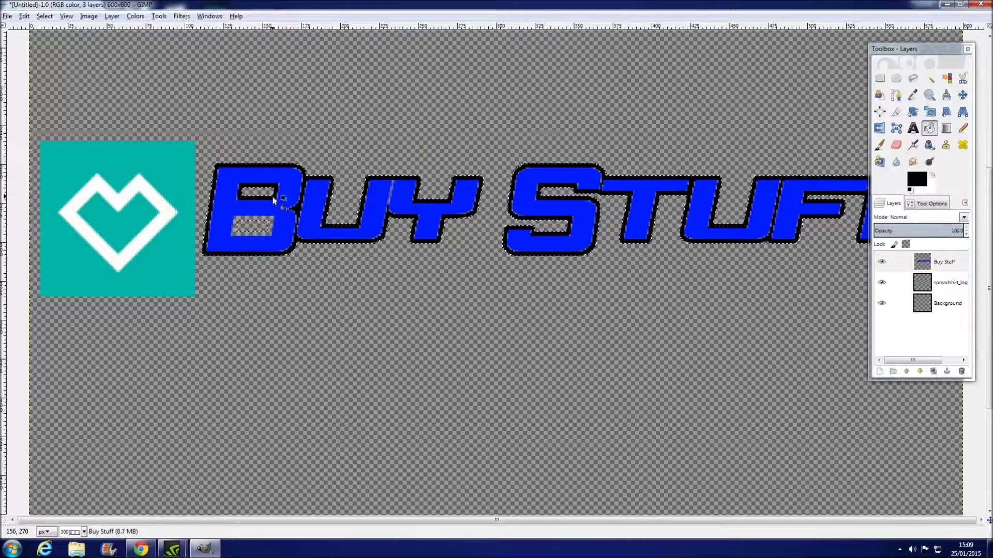
click(261, 228)
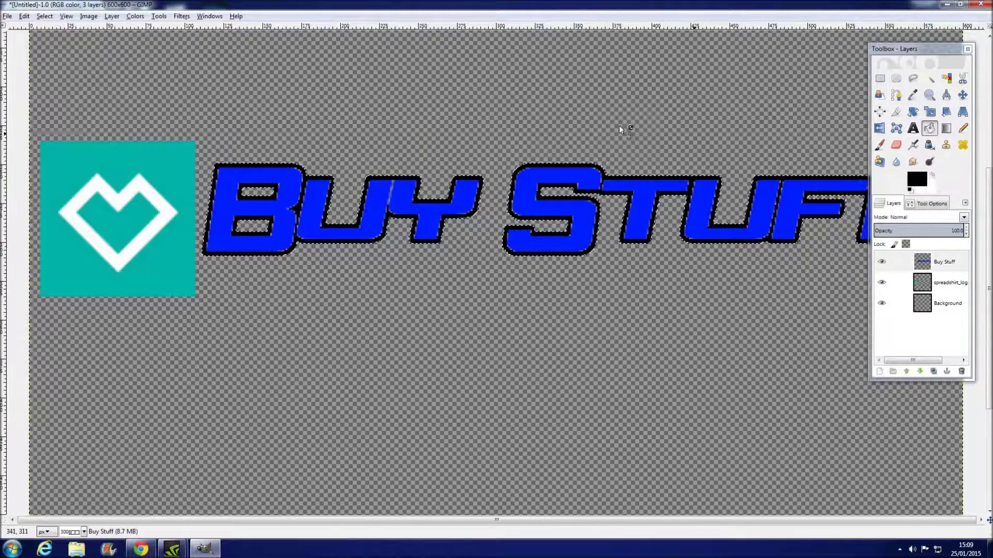
scroll(519, 175, down, 2)
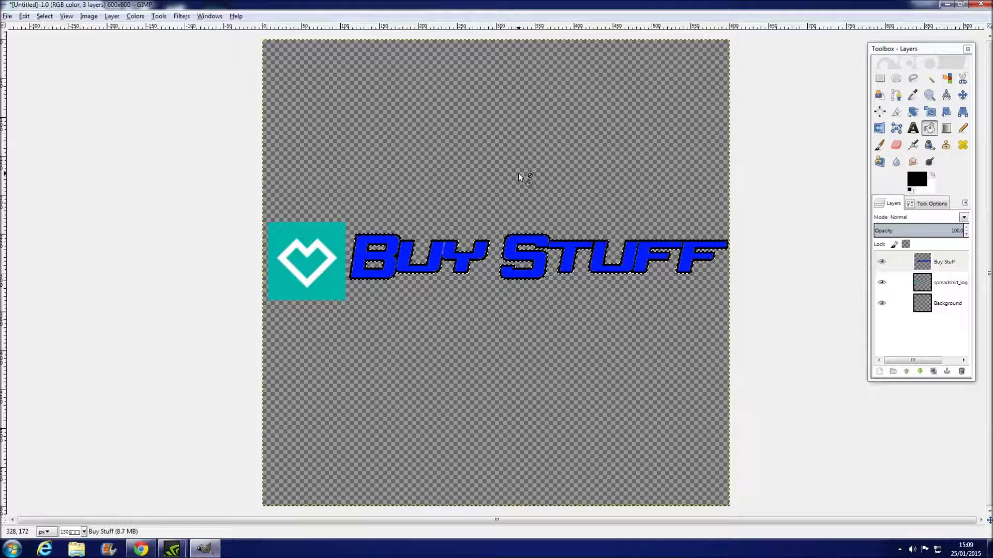
scroll(250, 71, down, 1)
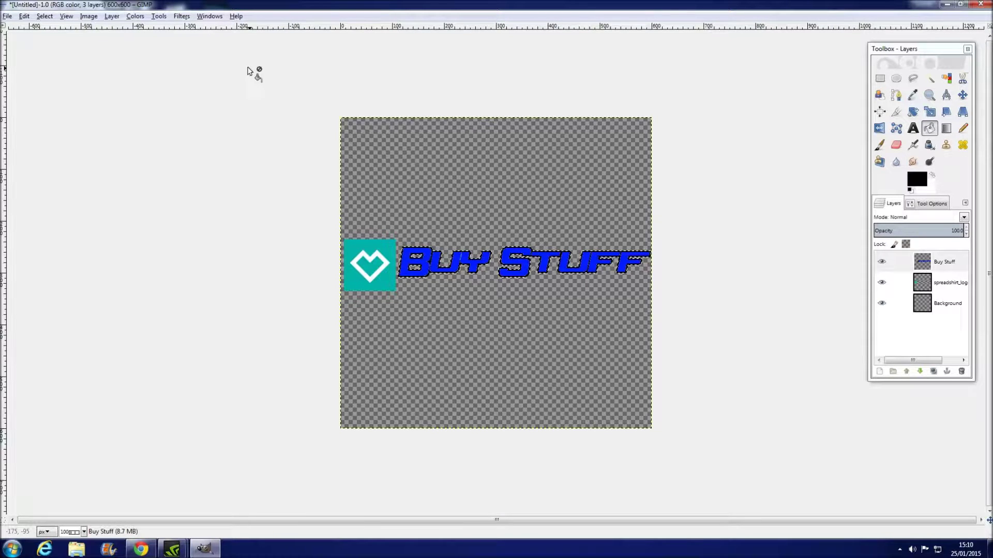
- Resize the canvas to 600×208 pixels with a Y offset of -193
click(89, 16)
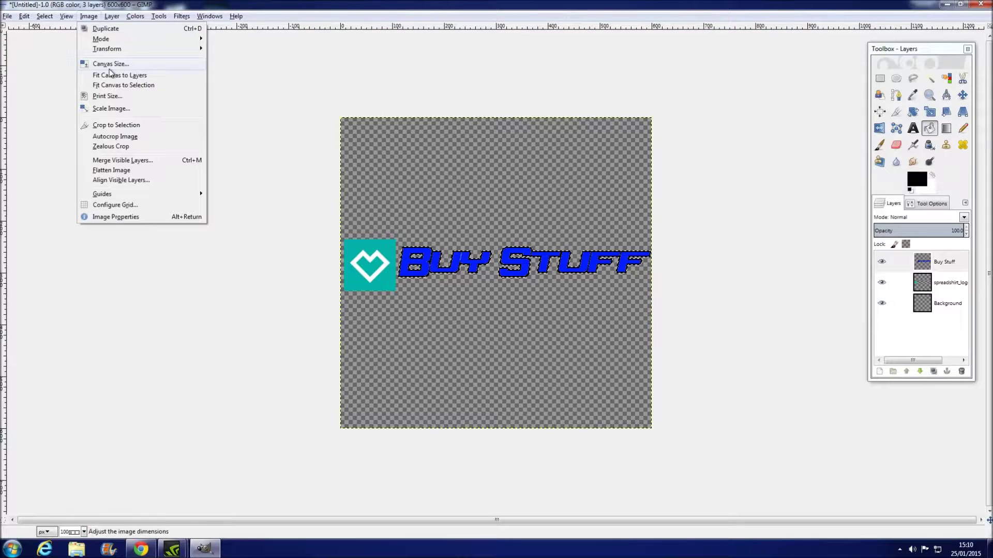
click(109, 65)
click(466, 203)
drag(465, 204, 465, 204)
drag(496, 311, 497, 293)
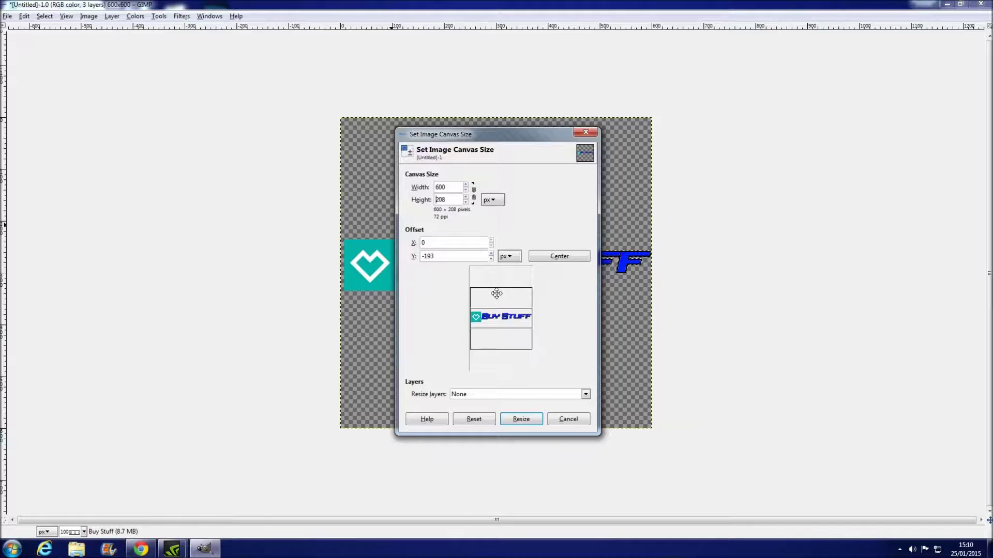
click(521, 419)
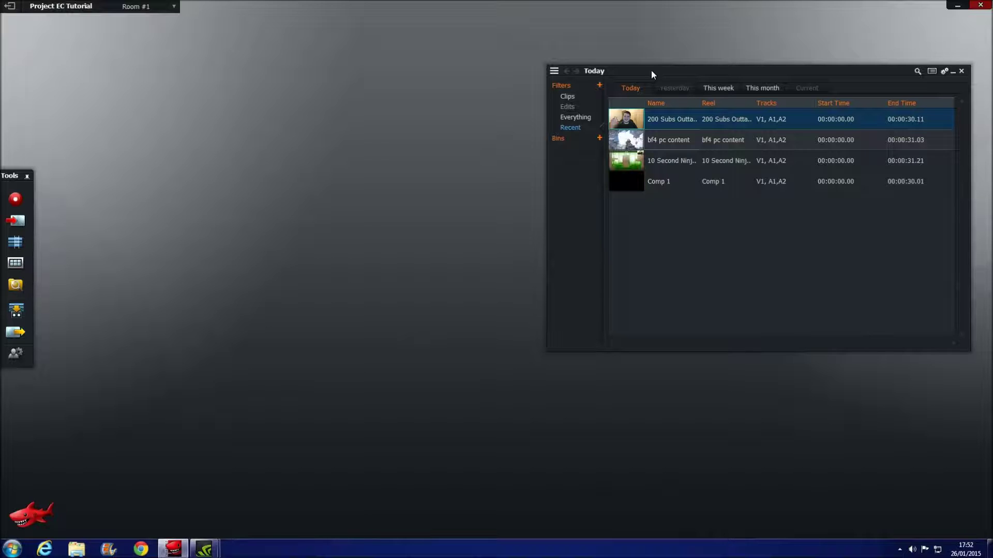
- Create the empty Edit #1 and bring the clip bin forward
click(678, 235)
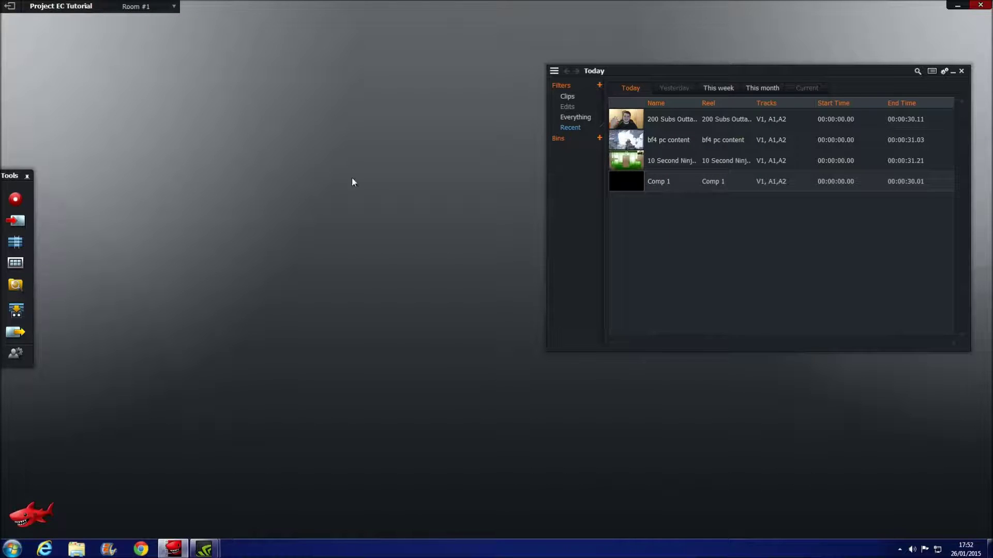
click(17, 247)
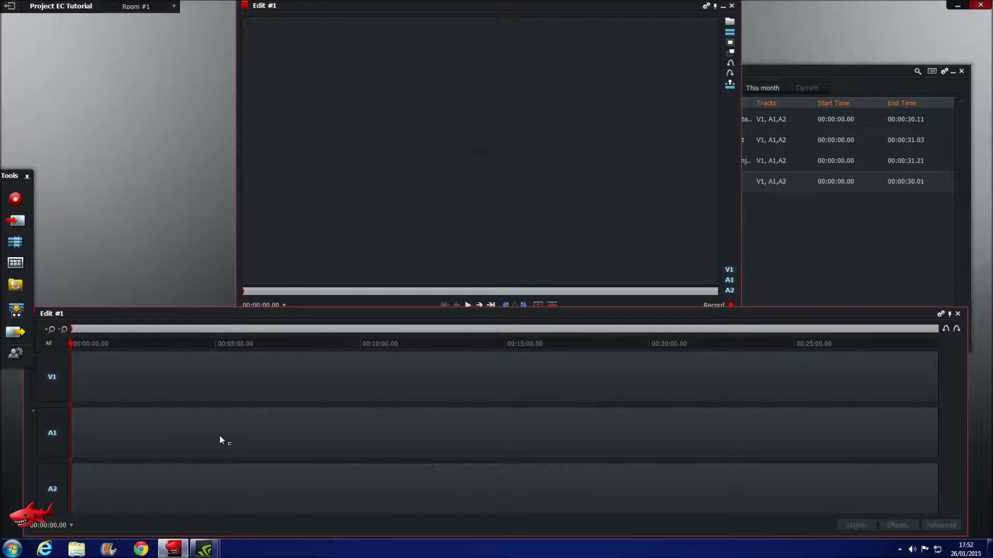
click(841, 75)
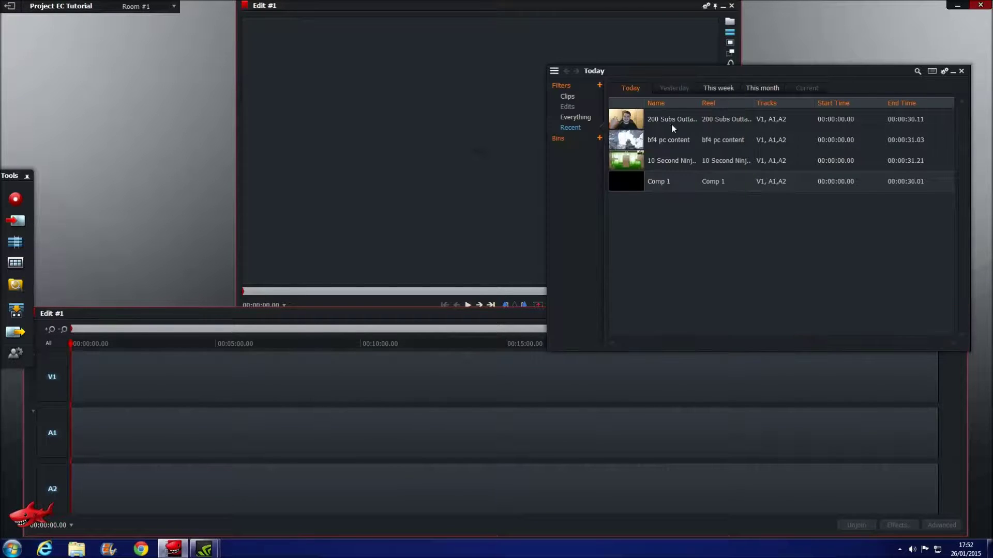
- Add 3 video tracks to the Edit #1 timeline
right_click(57, 349)
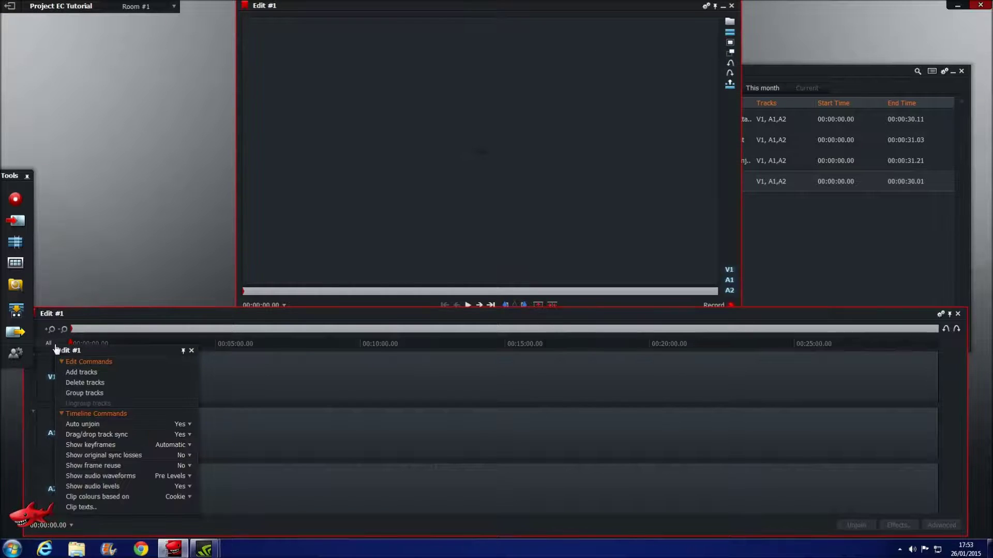
click(80, 372)
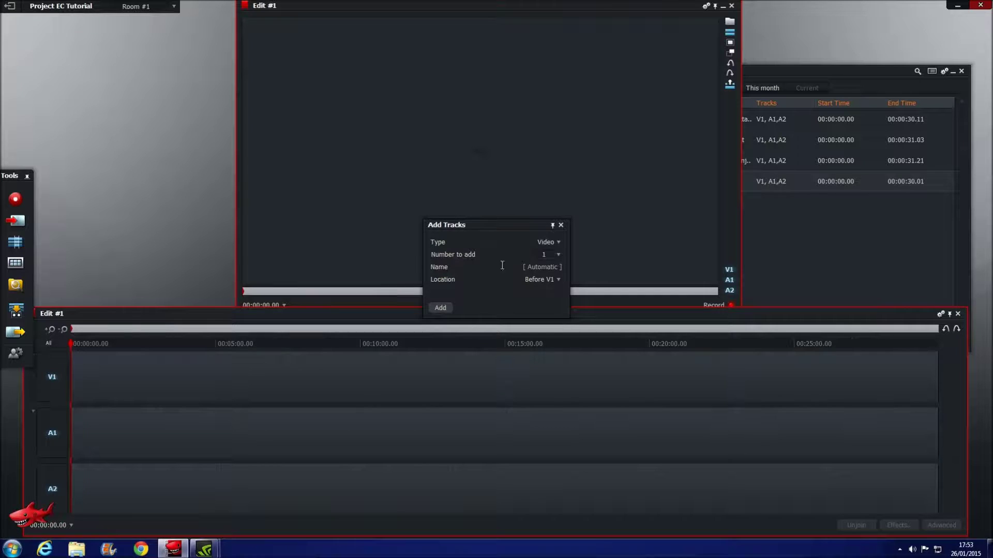
click(547, 243)
click(548, 252)
click(559, 260)
click(543, 285)
click(441, 308)
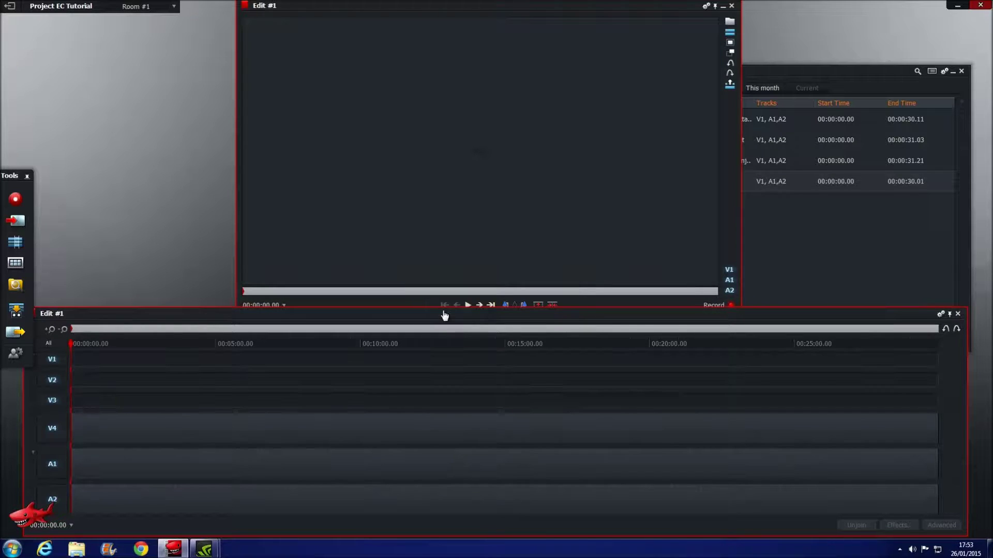
- Add 6 audio tracks after A2, giving A1–A8
right_click(58, 351)
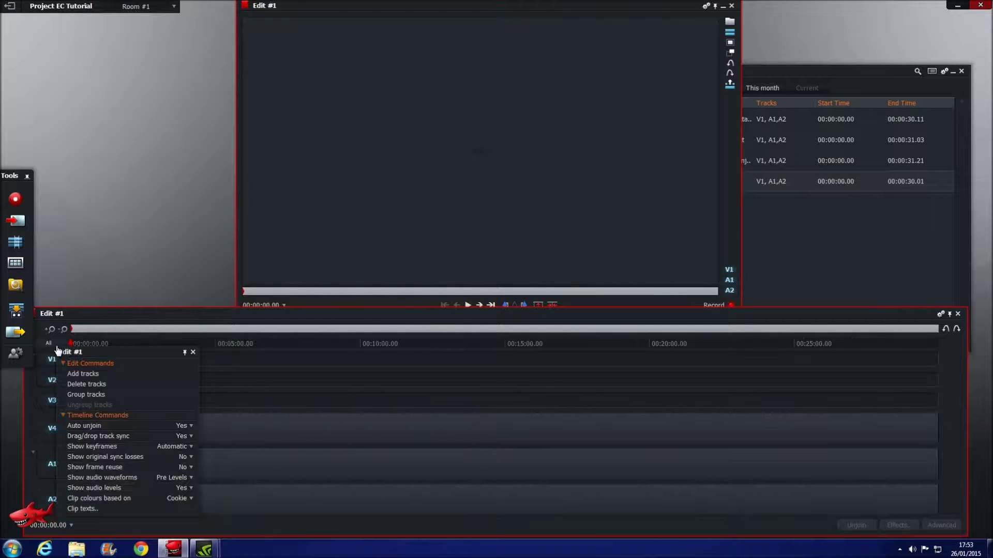
click(82, 374)
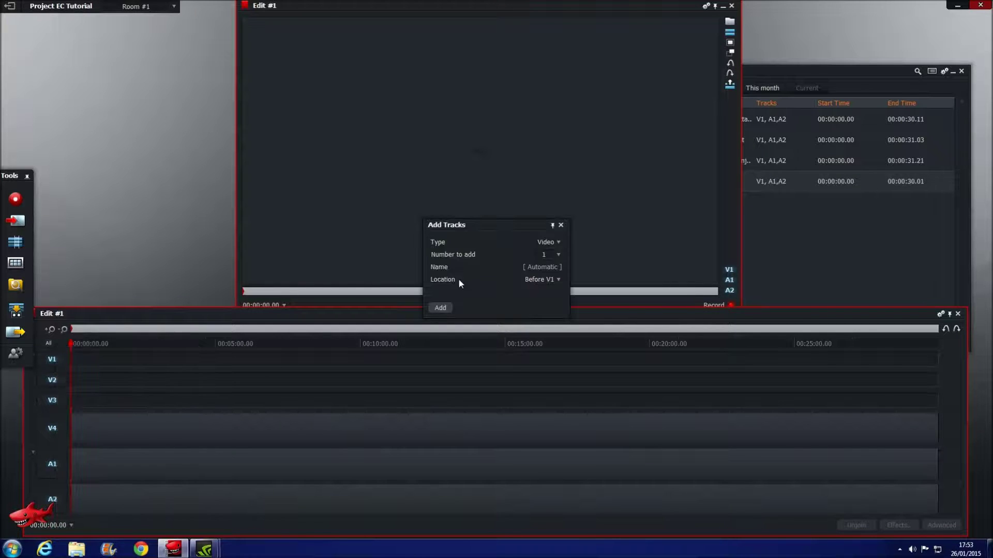
click(547, 243)
click(547, 256)
click(549, 255)
text(6)
click(440, 309)
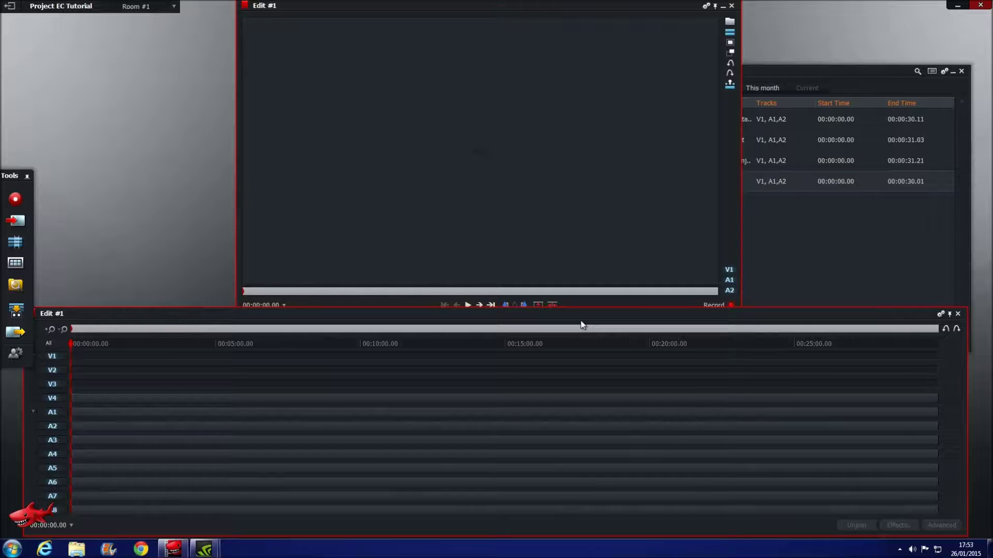
click(769, 78)
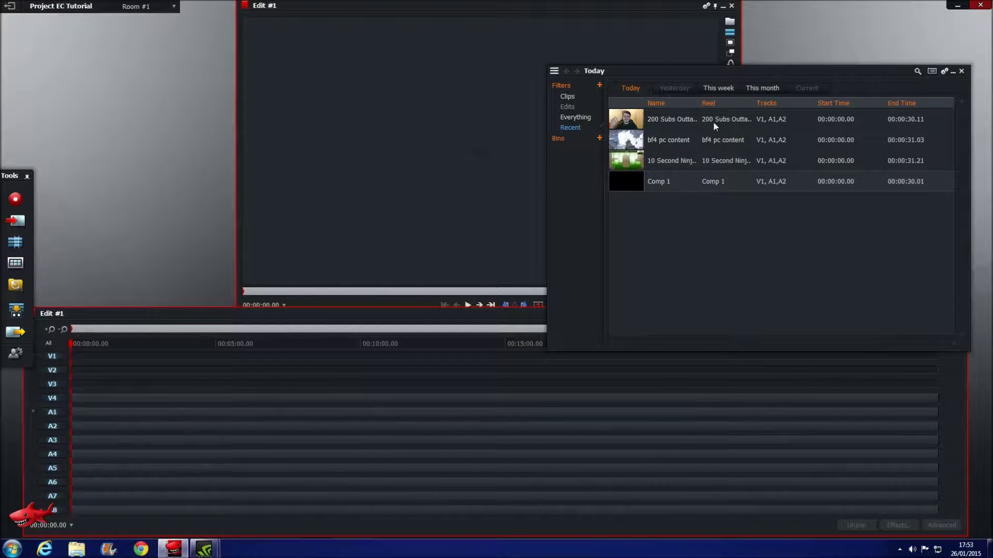
- Place the bf4 pc content clip on V1 and the ninja game clip on V2, with its audio on A3/A4
drag(670, 149, 73, 358)
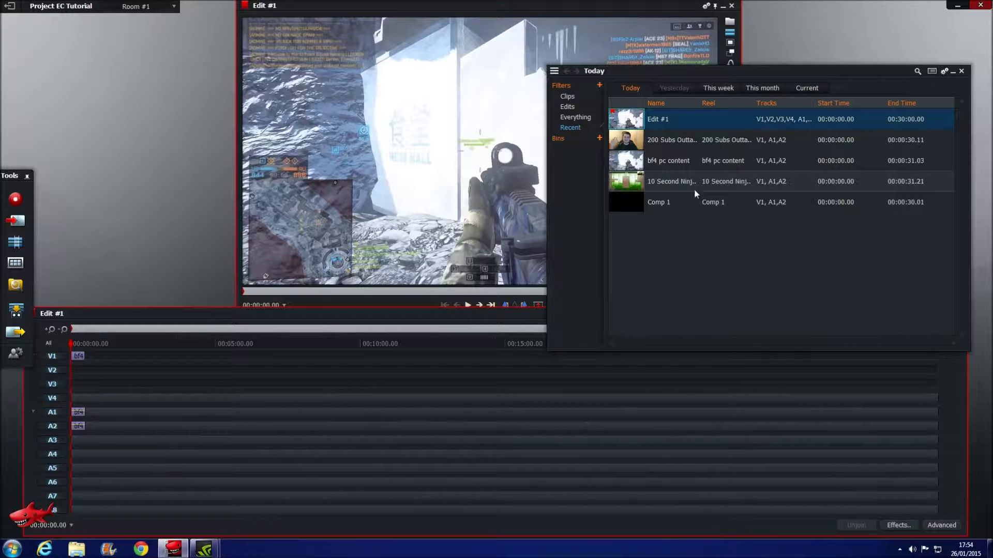
drag(641, 182, 105, 370)
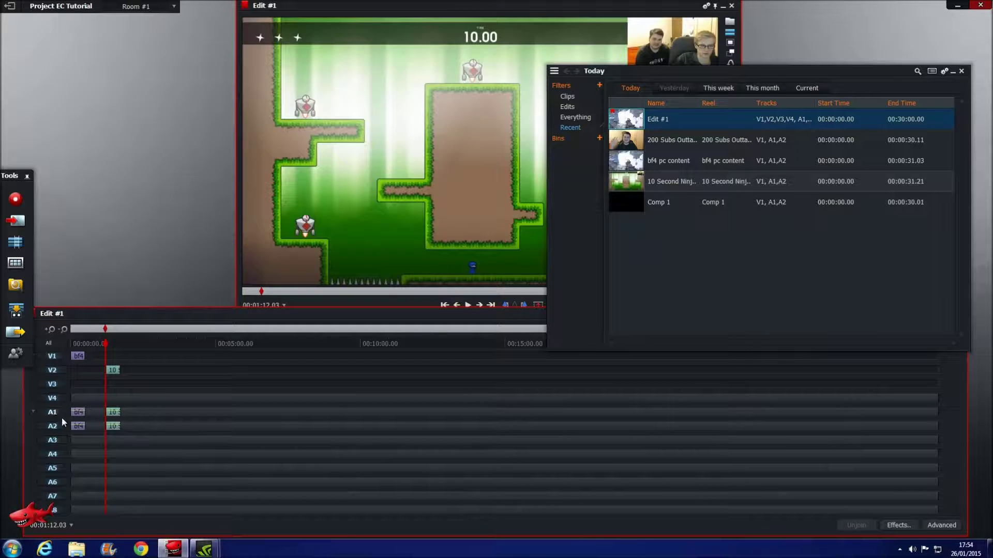
drag(115, 418, 83, 446)
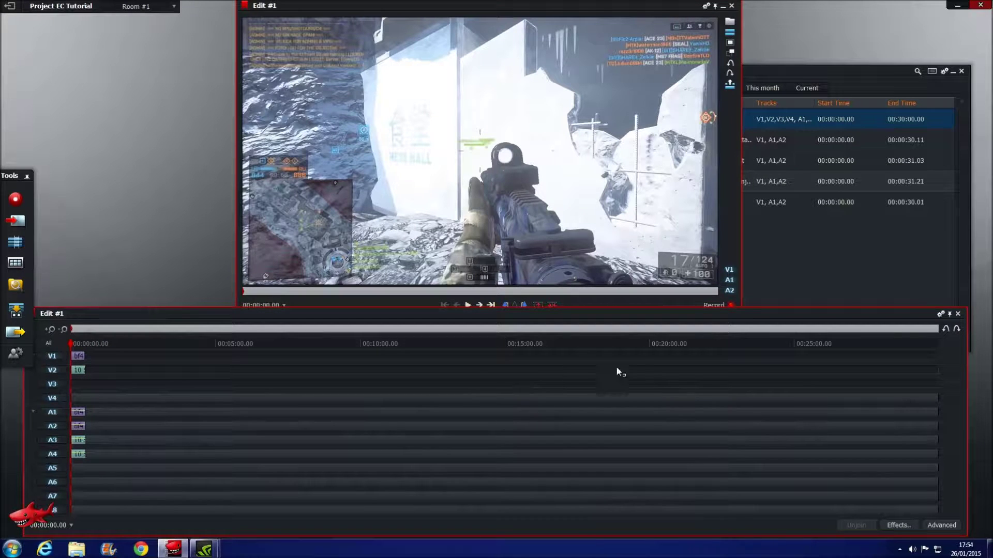
- Place the webcam clip on V3 and Comp 1 on V4 with its audio on the last tracks
click(787, 241)
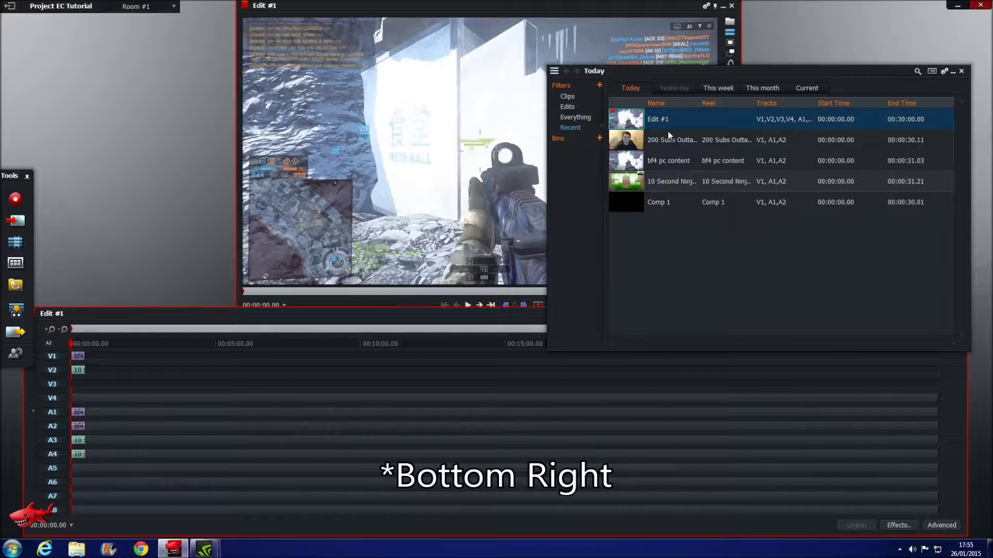
drag(666, 141, 82, 465)
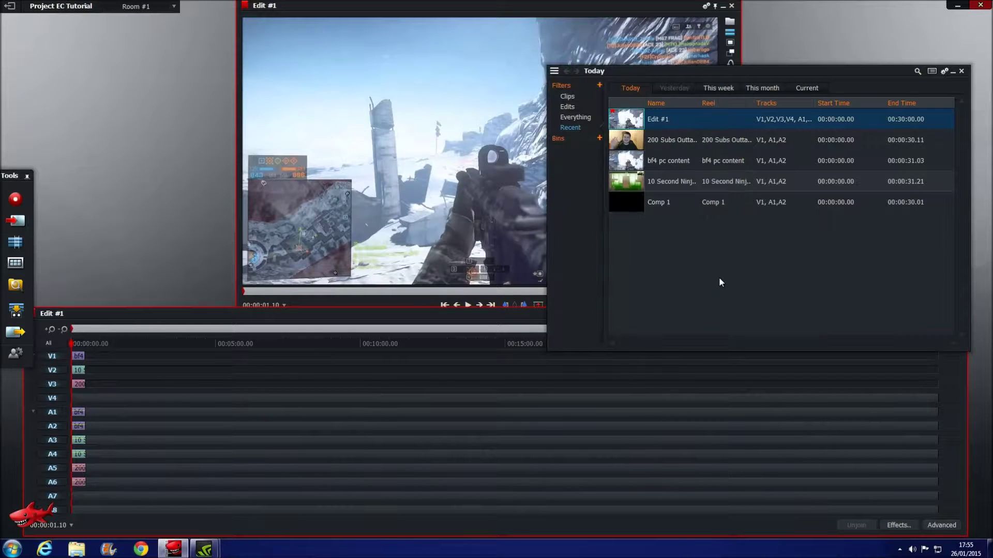
drag(657, 205, 81, 495)
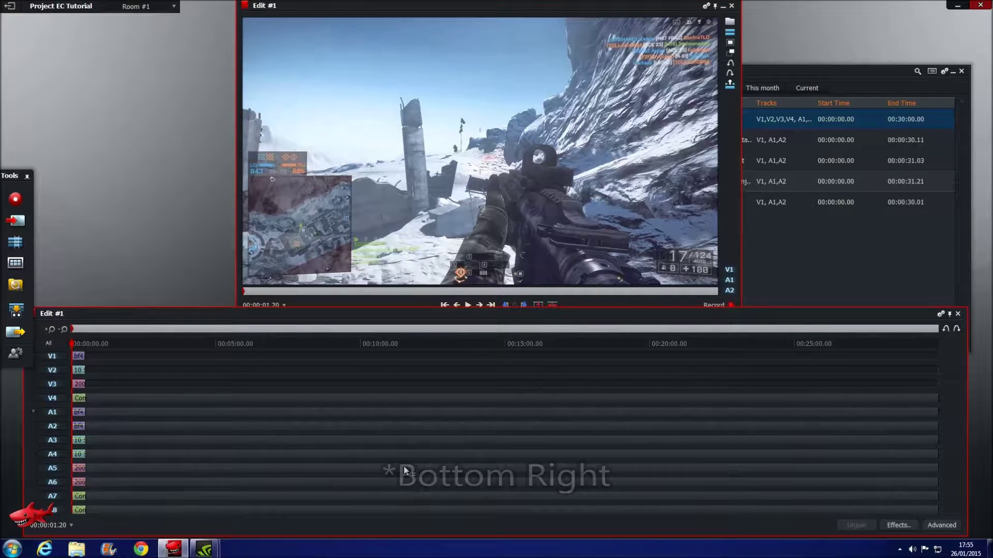
- Delete audio tracks A1 through A3 with Delete tracks, keeping only the webcam and Comp 1 audio
right_click(43, 431)
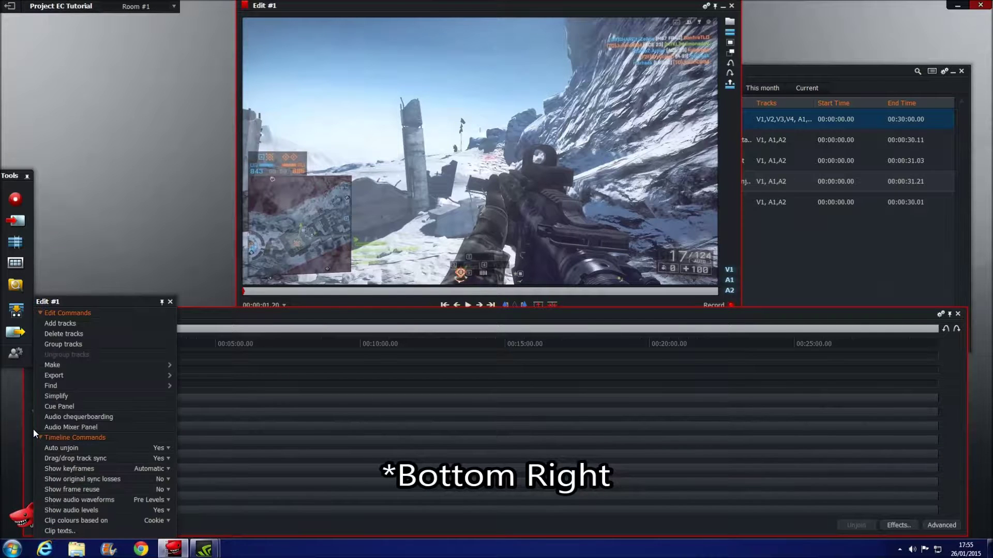
click(64, 336)
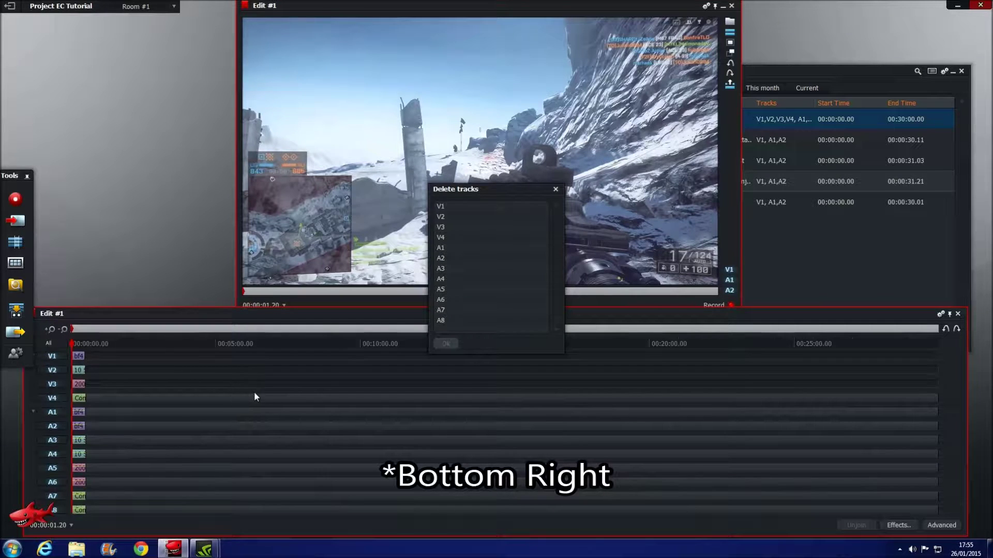
click(461, 249)
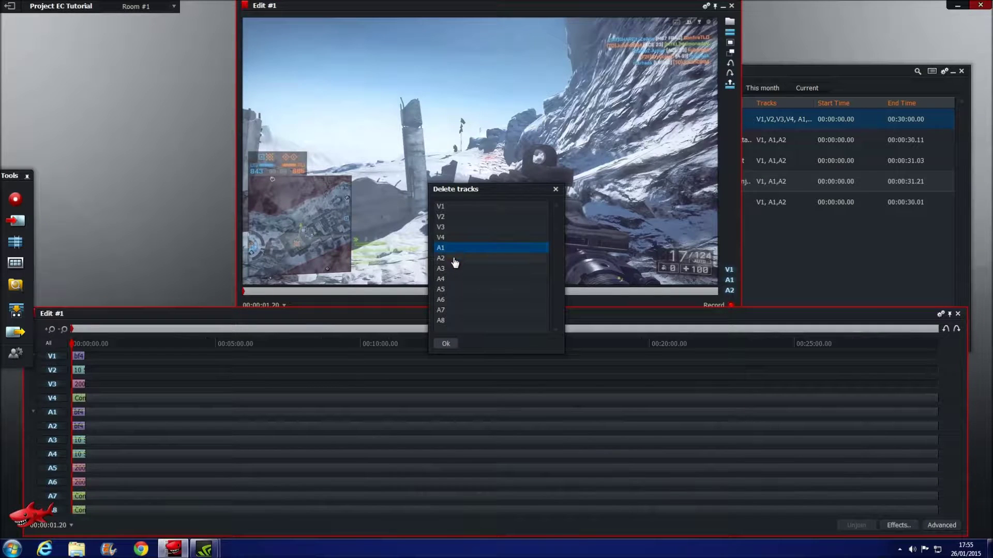
shift+click(451, 268)
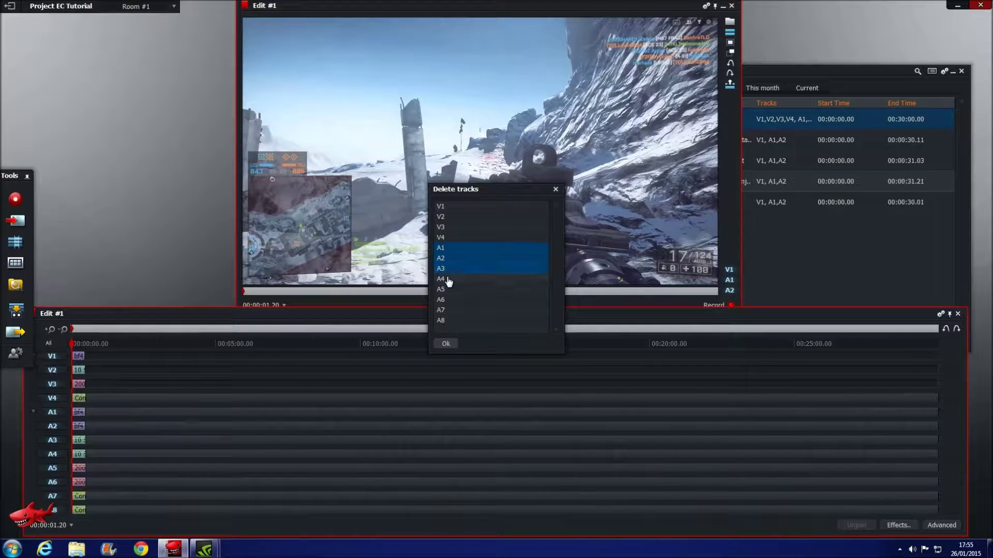
click(447, 344)
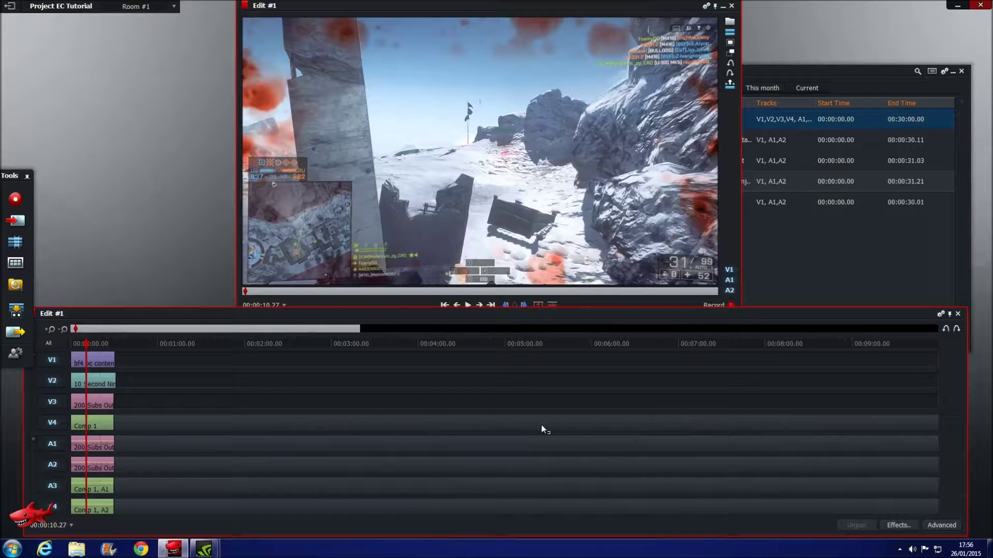
- Apply Quad Split Screen to the clip and bypass its Bottom Left quarter so Outtakes shows
click(898, 525)
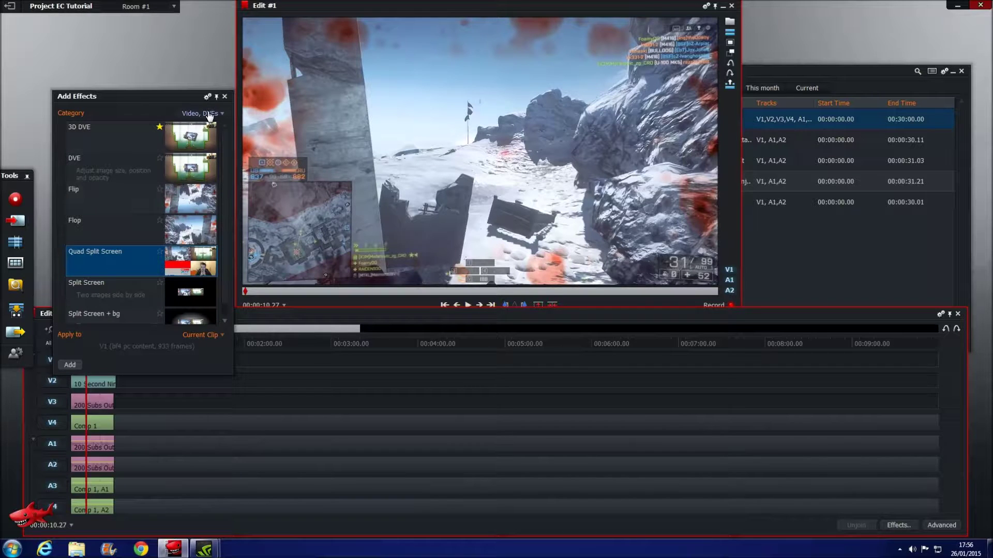
double_click(139, 260)
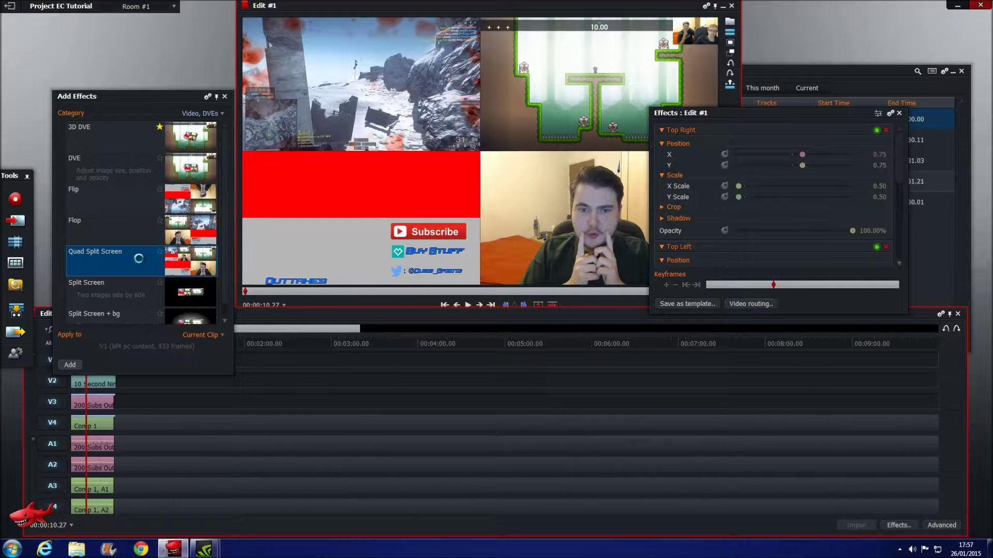
drag(901, 155, 904, 228)
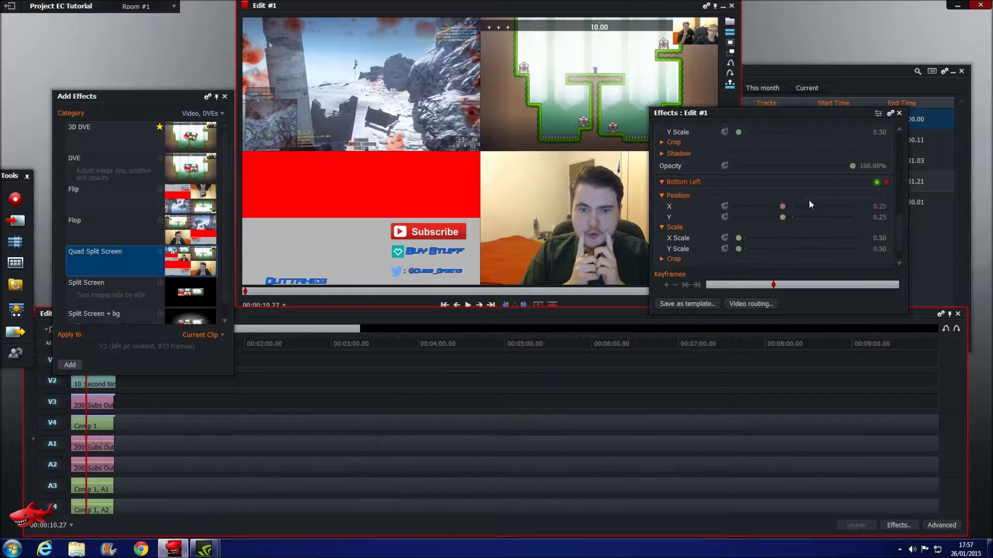
click(876, 182)
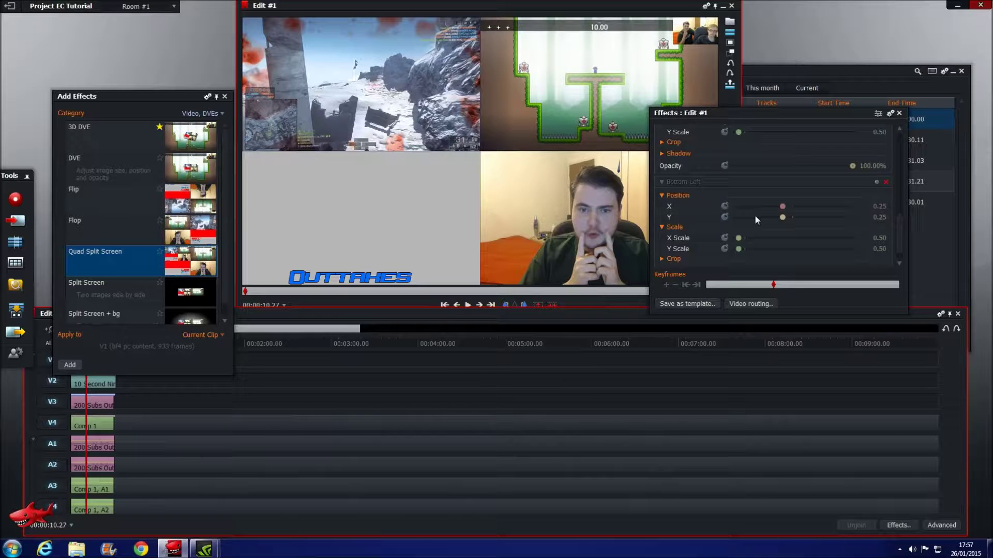
scroll(898, 235, up, 1)
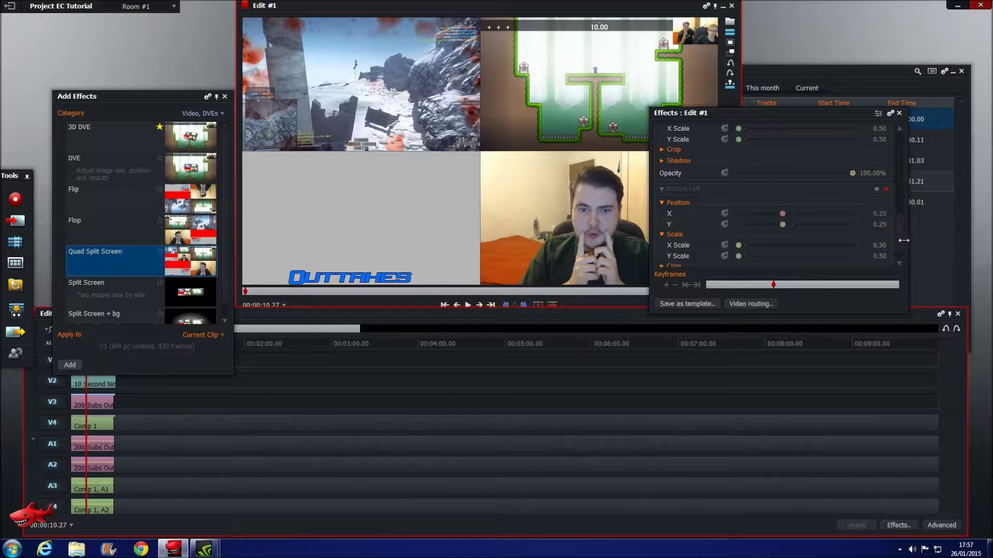
drag(898, 235, 897, 159)
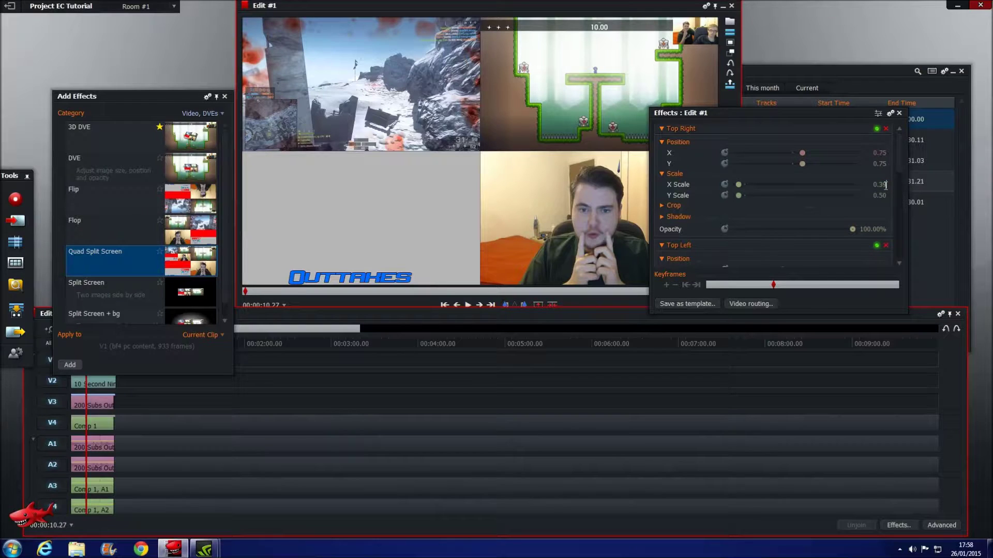
- Set Top Right X/Y Scale to 0.39 and move the Bottom Right webcam quarter to position 0.25
key(Return)
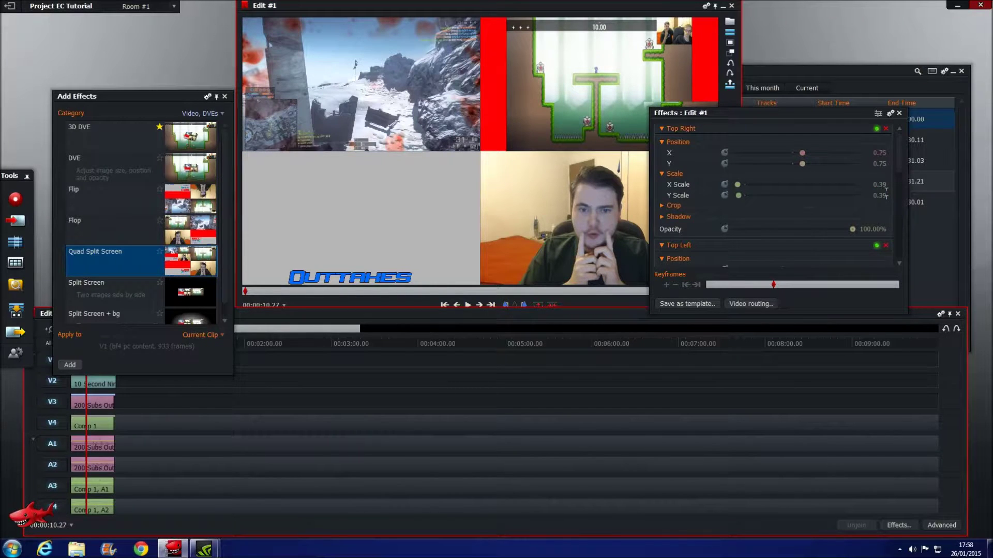
key(Return)
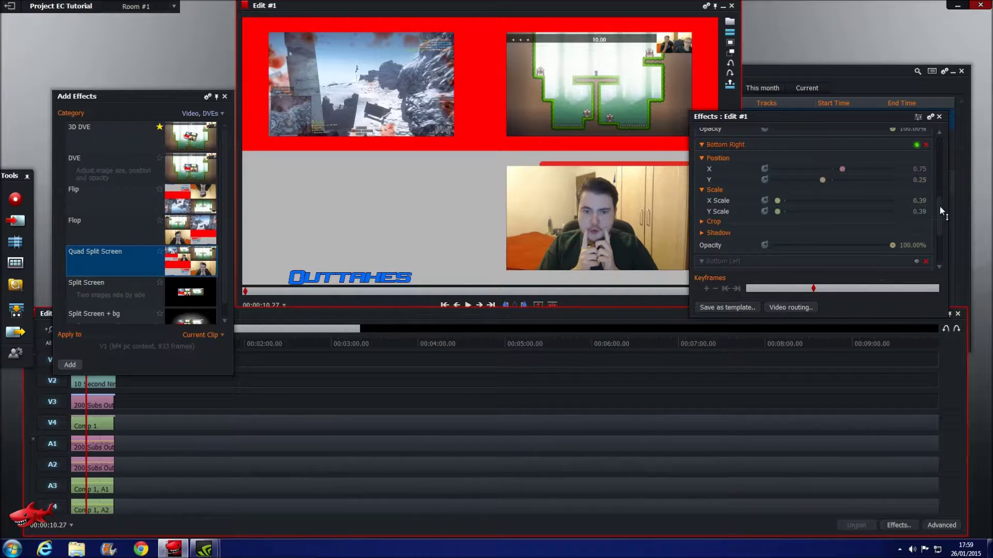
mouse_move(568, 206)
drag(844, 170, 824, 170)
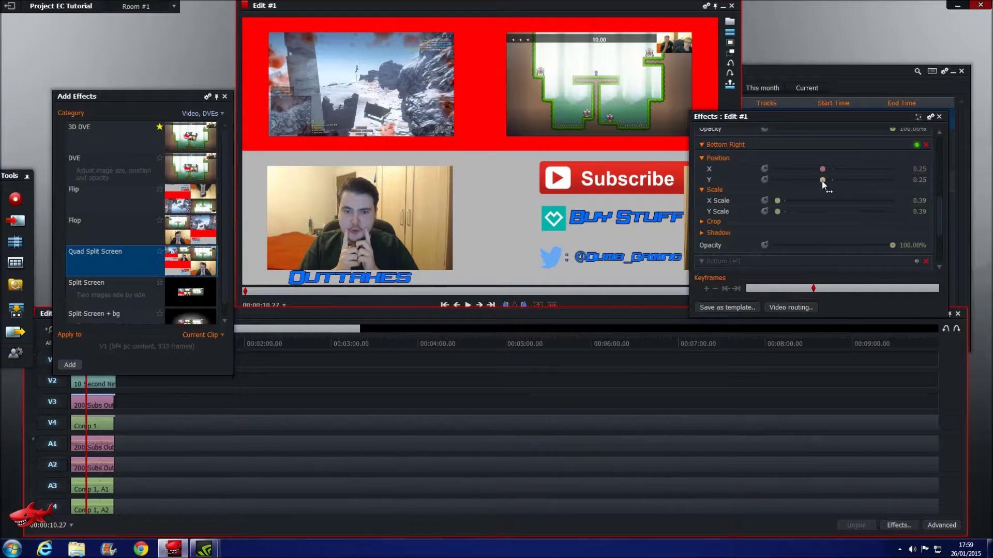
drag(822, 180, 824, 180)
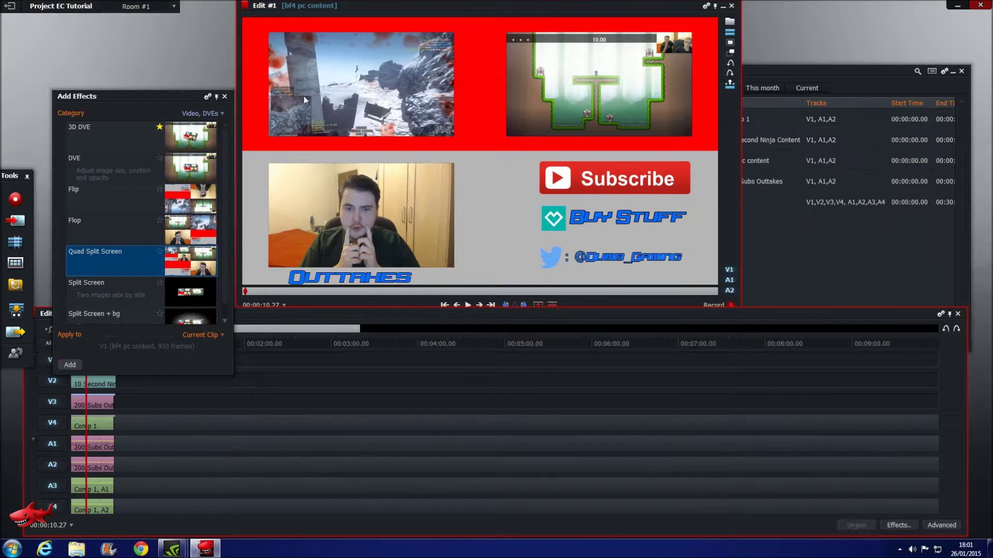
- Close Add Effects and delete the empty stretch after the clips, leaving the edit ending near 00:00:33
click(224, 98)
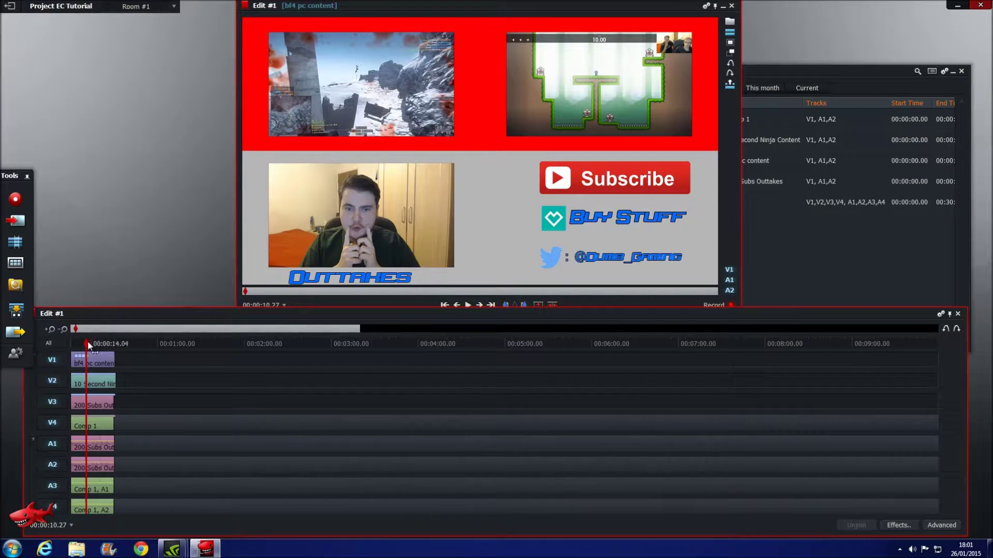
drag(89, 345, 119, 342)
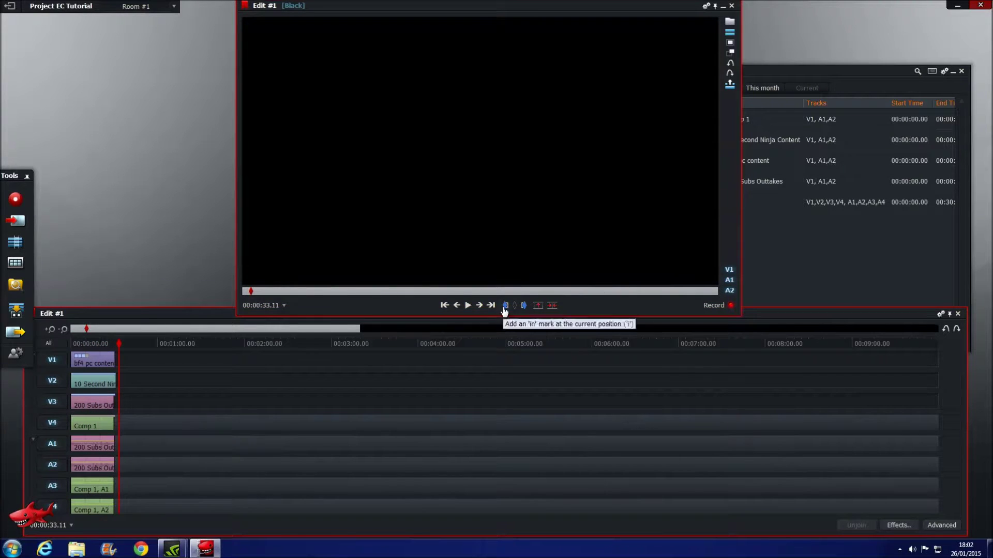
drag(105, 349, 950, 344)
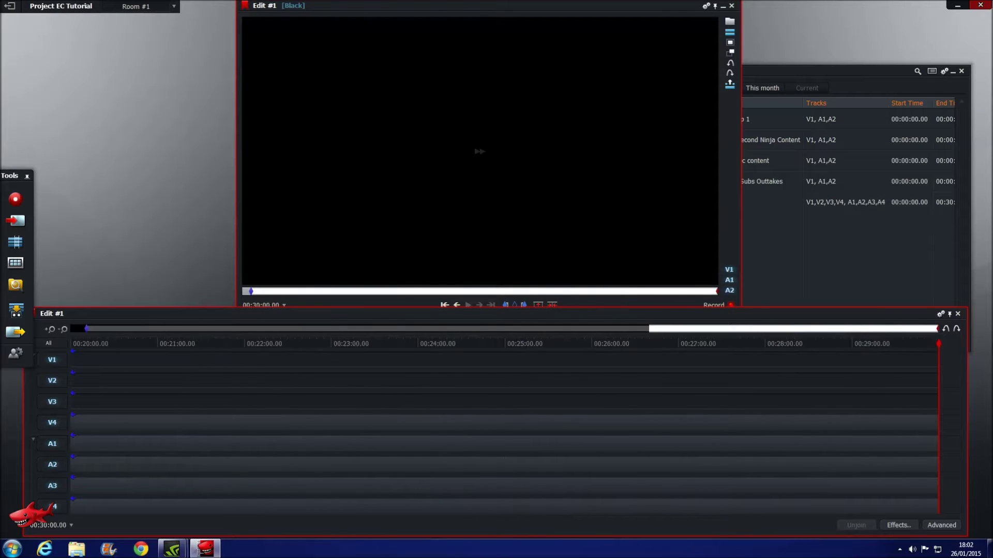
click(553, 308)
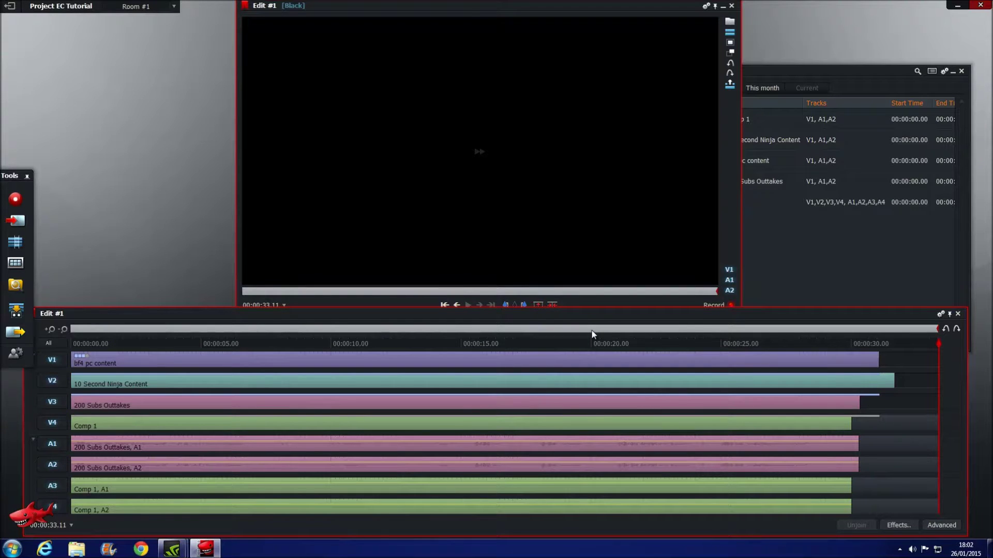
key(Home)
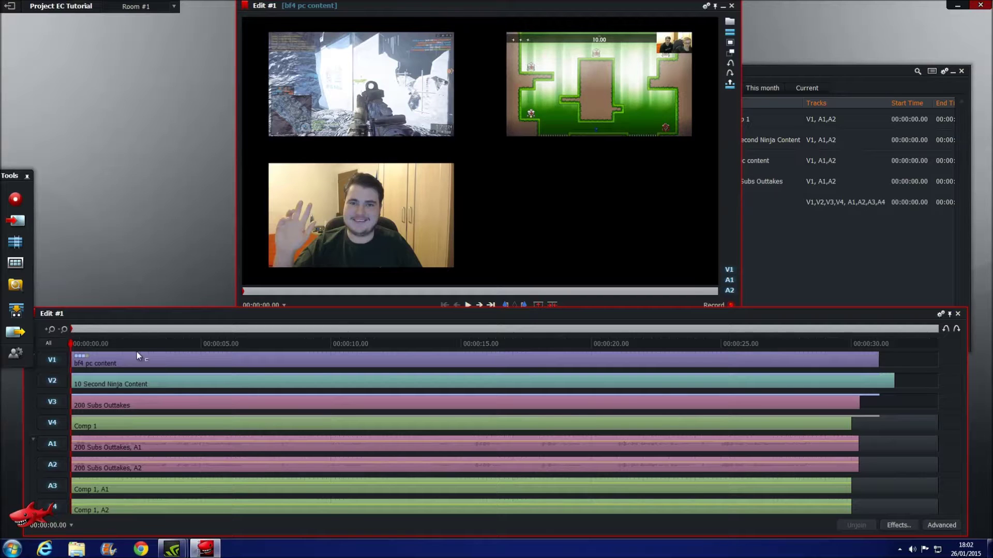
- Shift the bf4, 10 Second Ninja and 200 Subs Outtakes clips to start at about 00:00:01.14
click(74, 345)
drag(74, 345, 109, 343)
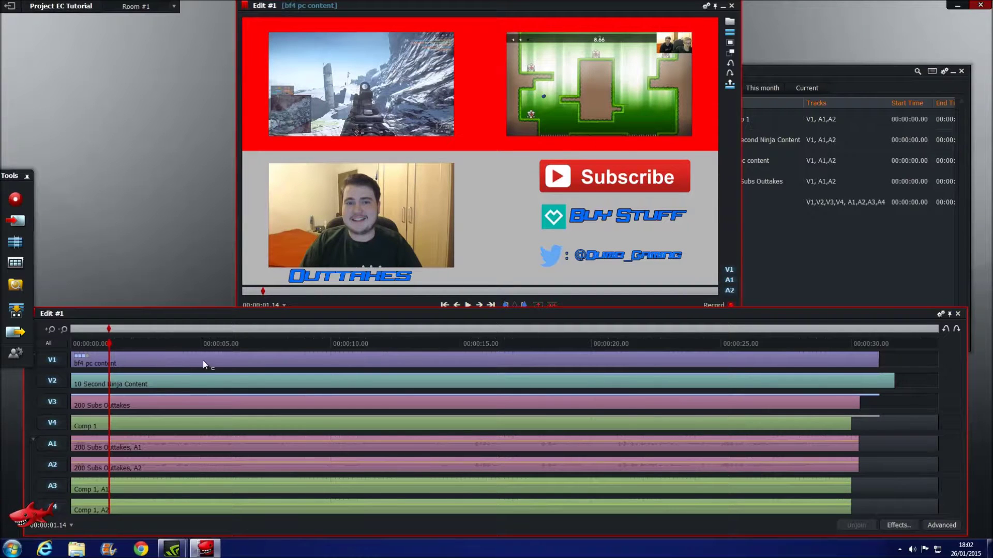
drag(301, 365, 339, 367)
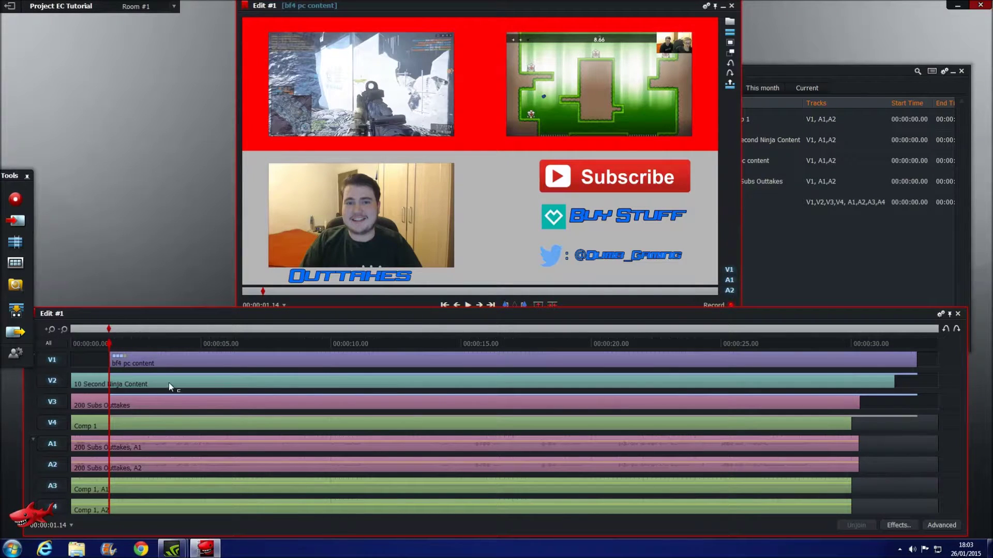
drag(392, 384, 432, 387)
drag(363, 405, 402, 405)
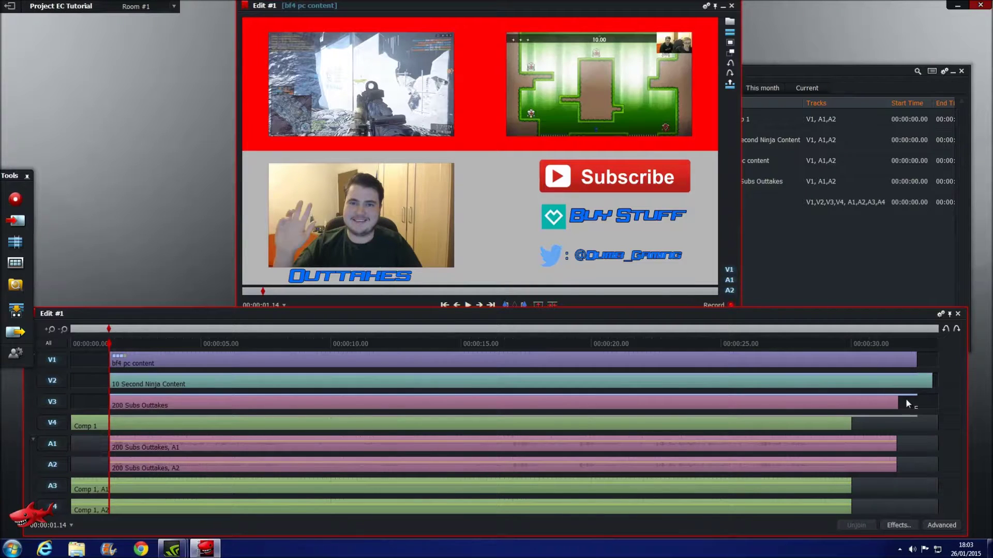
- Zoom the timeline in and put the playhead exactly at 00:00:30.00
click(846, 343)
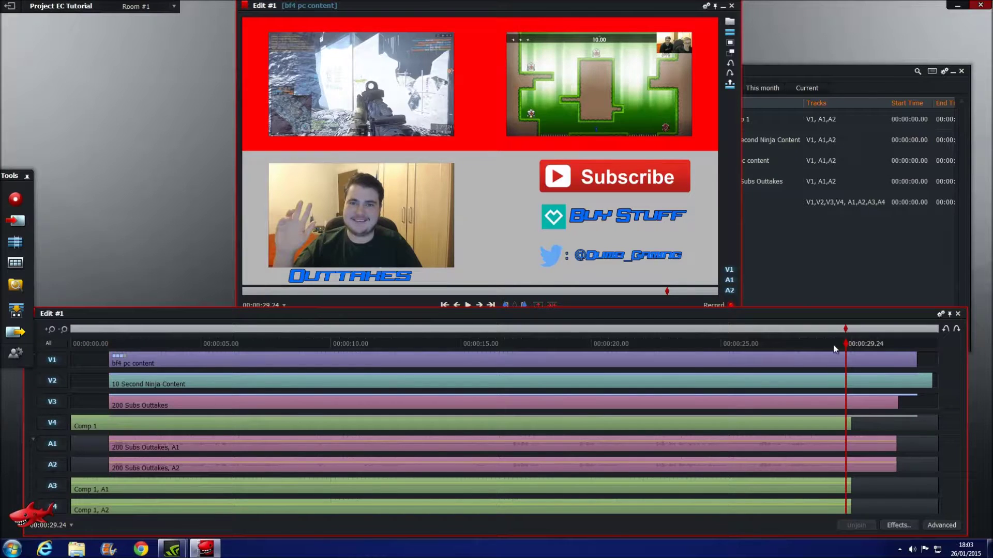
click(51, 330)
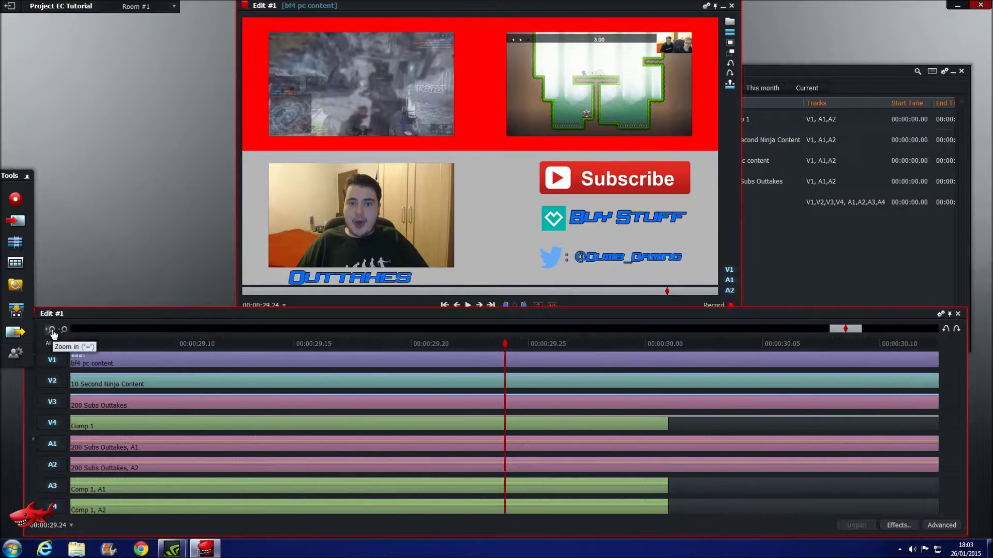
click(51, 330)
drag(847, 331, 855, 331)
click(216, 339)
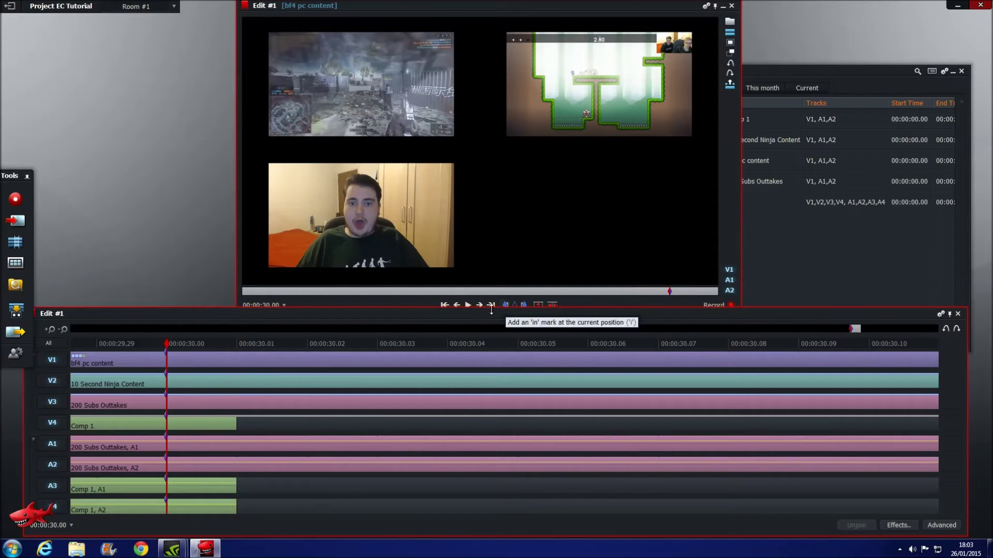
- Mark from 00:00:30.00 to the end, delete that tail, and play back the finished end card
drag(165, 342, 498, 367)
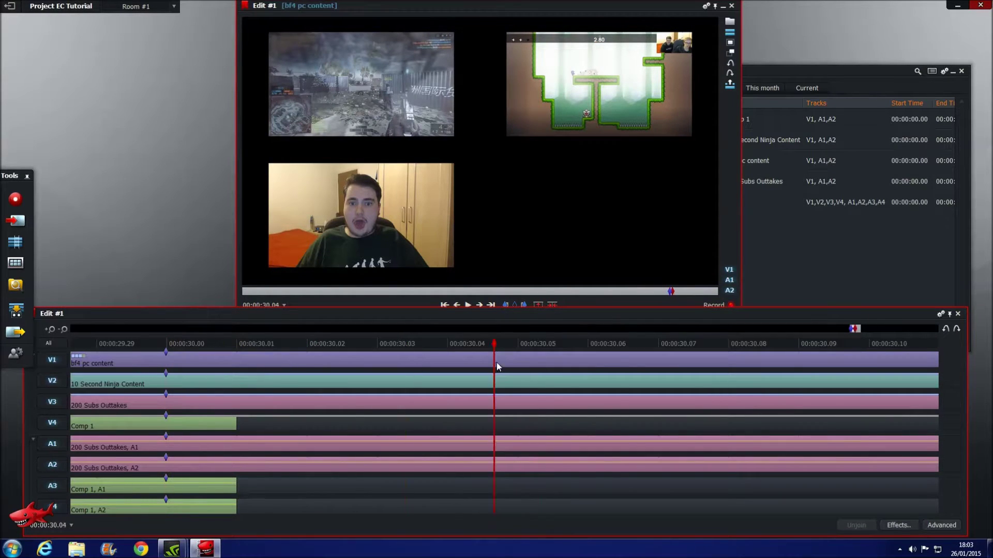
drag(855, 329, 937, 329)
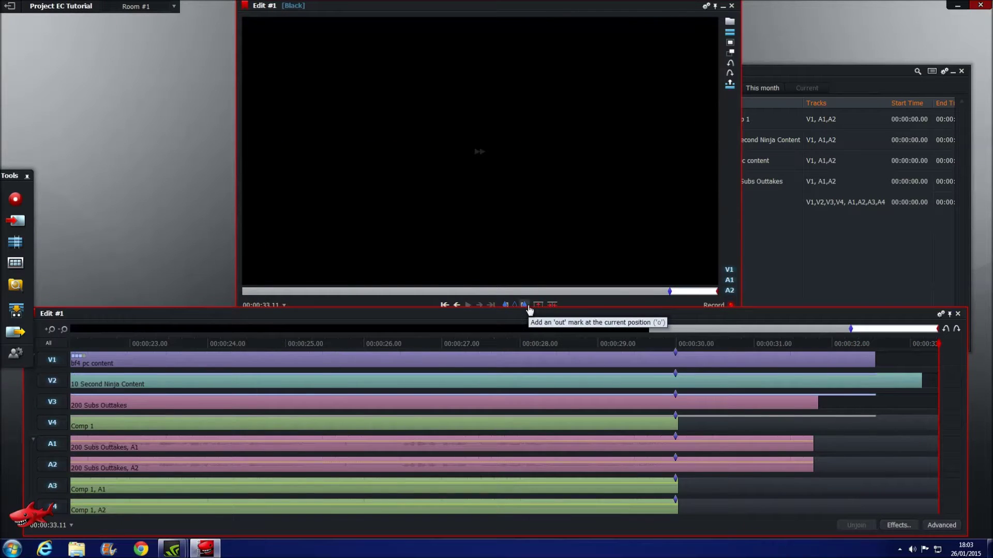
click(528, 307)
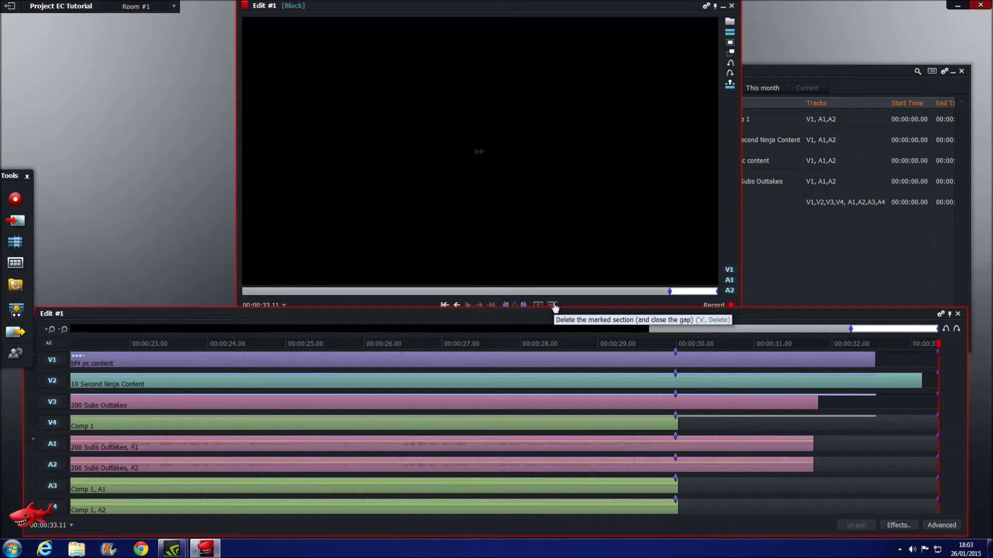
click(553, 306)
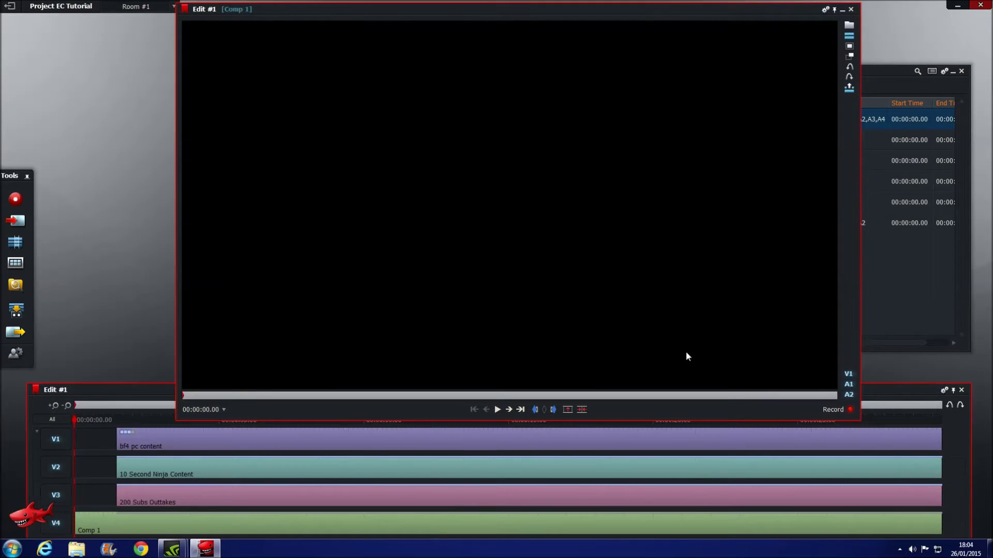
click(497, 409)
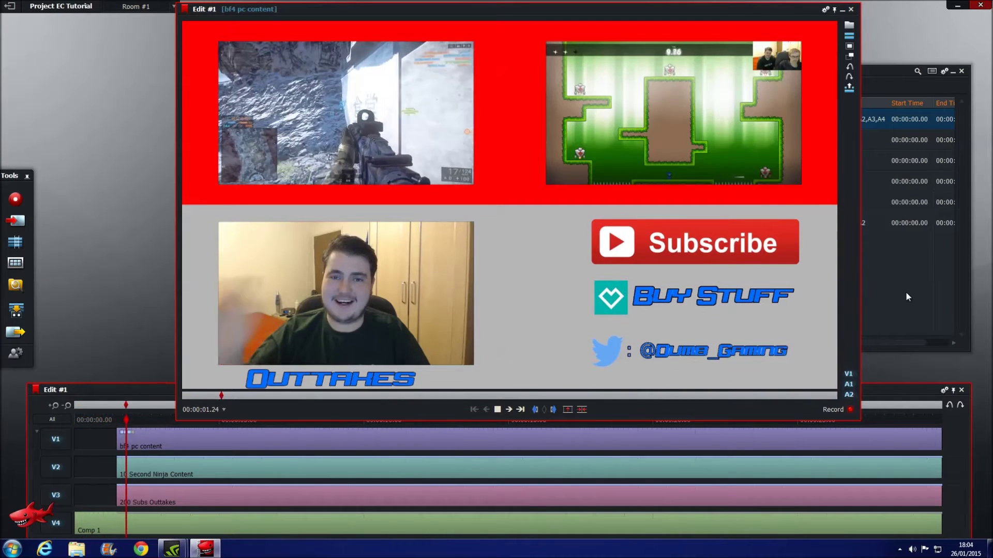